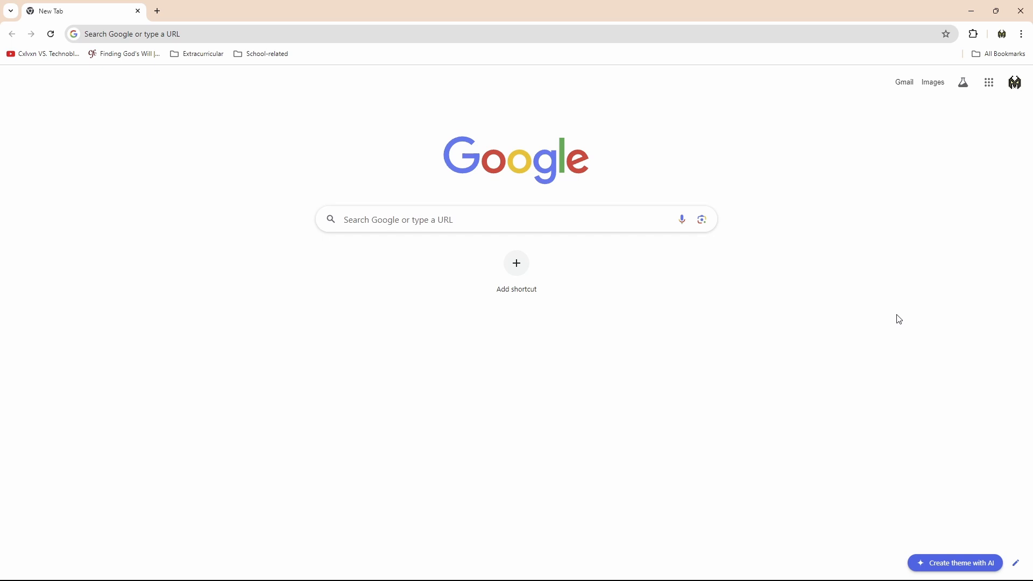
- Search the web for "bosca ceoil"
left_click(423, 33)
type("bosca ceoil")
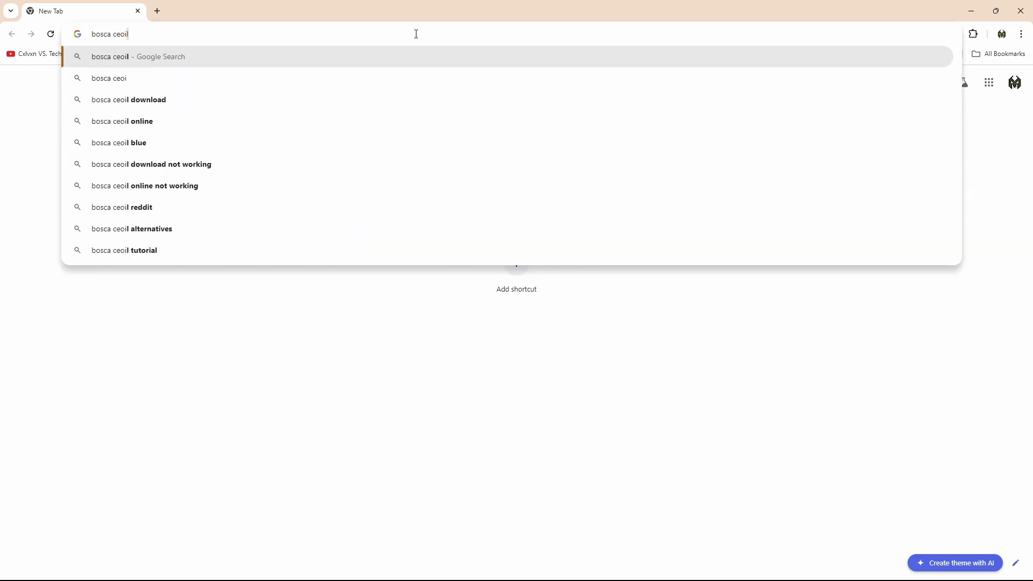
key("Return")
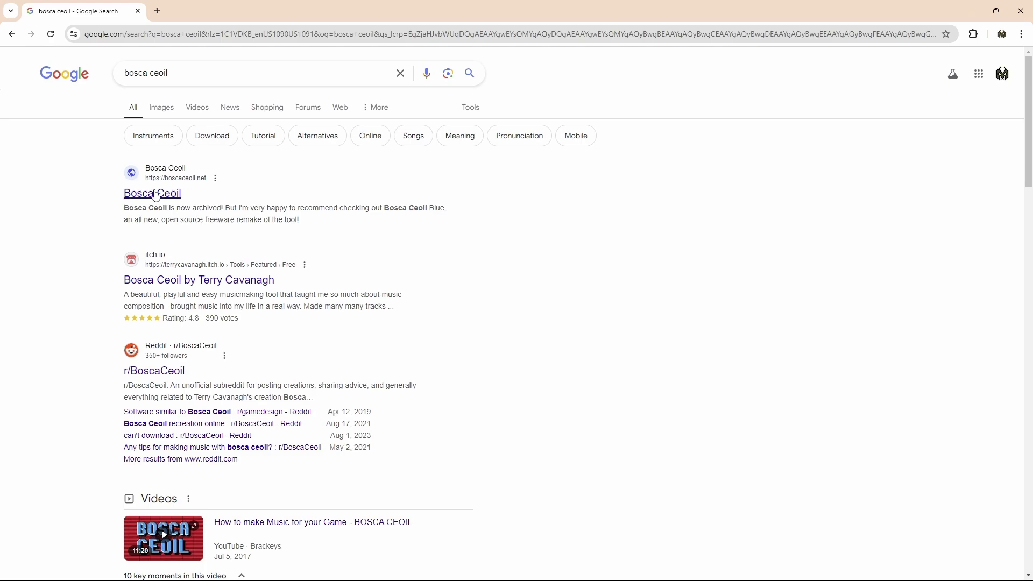
- Preview the Bosca Ceoil v1.0 screenshot from distractionware in the image results and return to all results
left_click(156, 108)
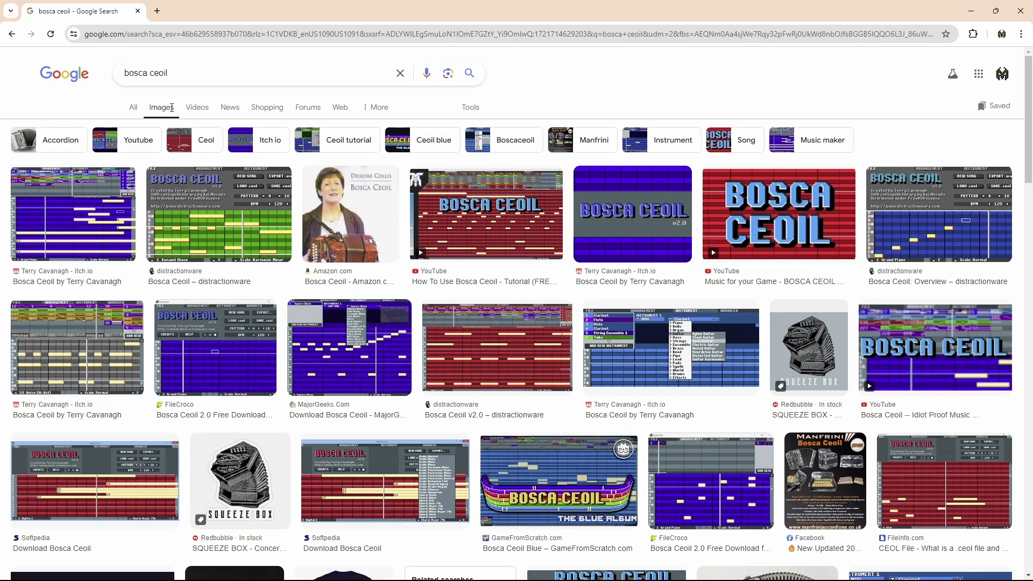
left_click(220, 221)
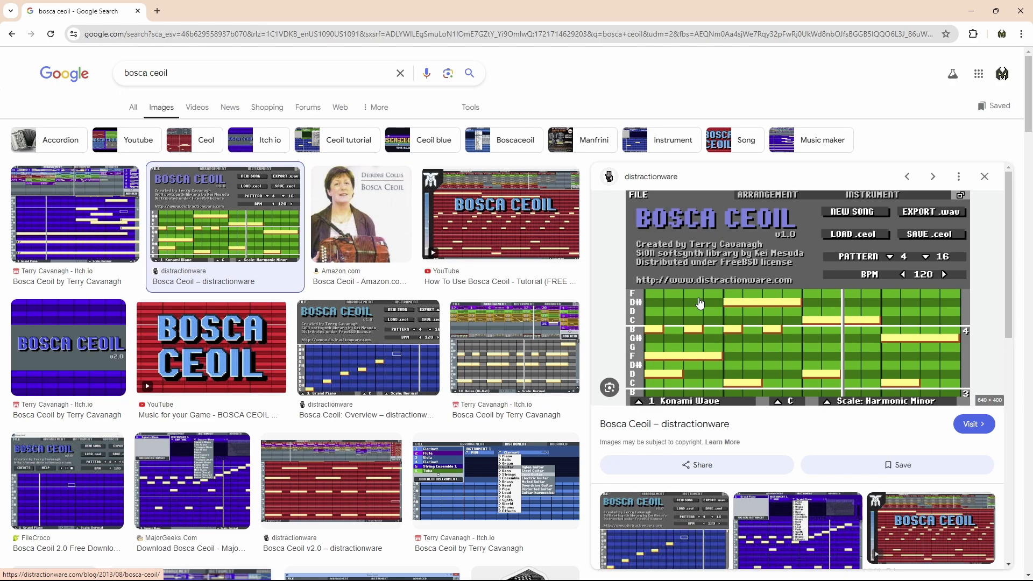
left_click(133, 107)
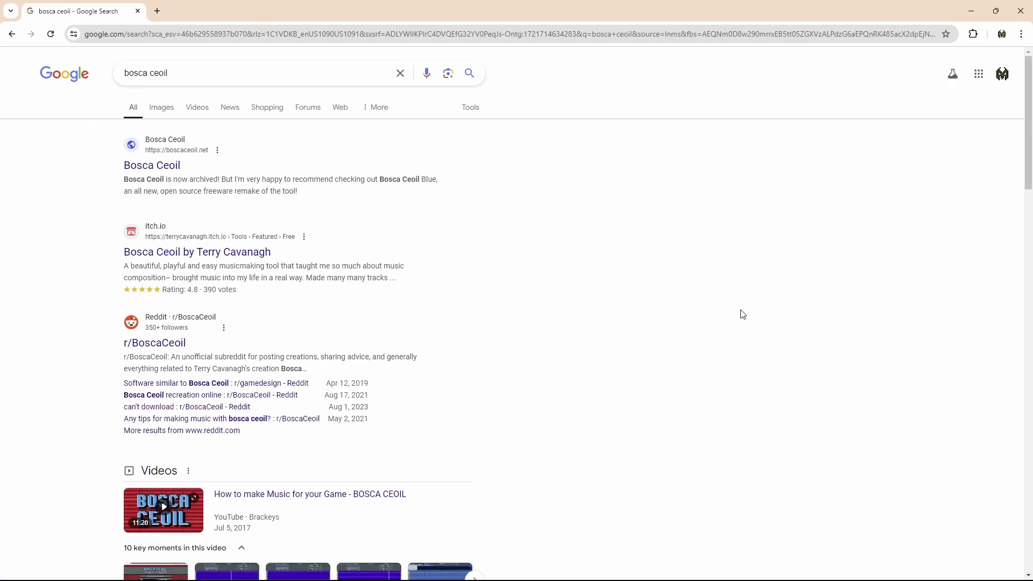
- Open the preserved original webpage from boscaceoil.net and request the Bosca Ceoil download for the computer
left_click(166, 162)
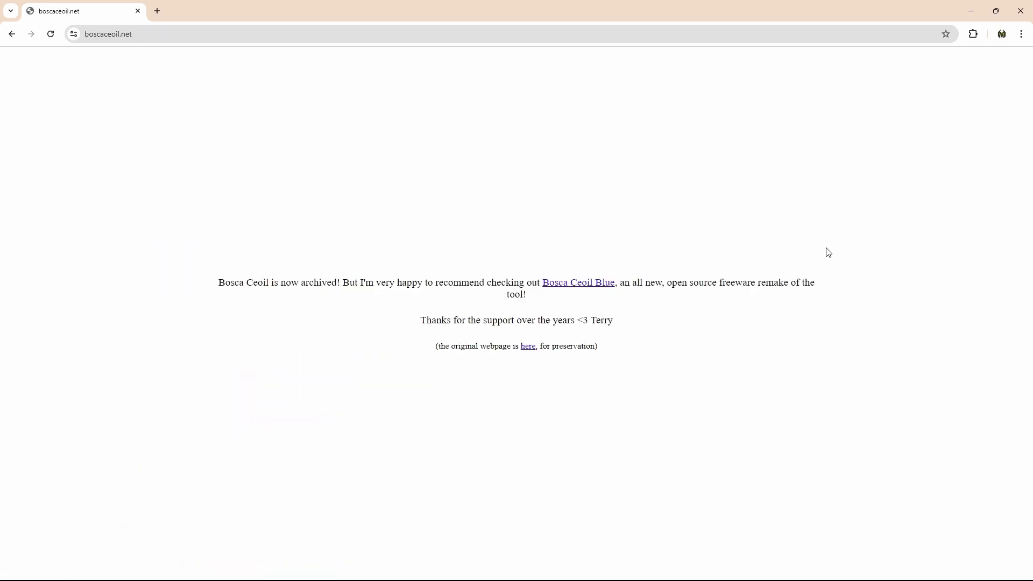
right_click(221, 282)
left_click(508, 277)
right_click(610, 293)
left_click(510, 286)
left_click(529, 347)
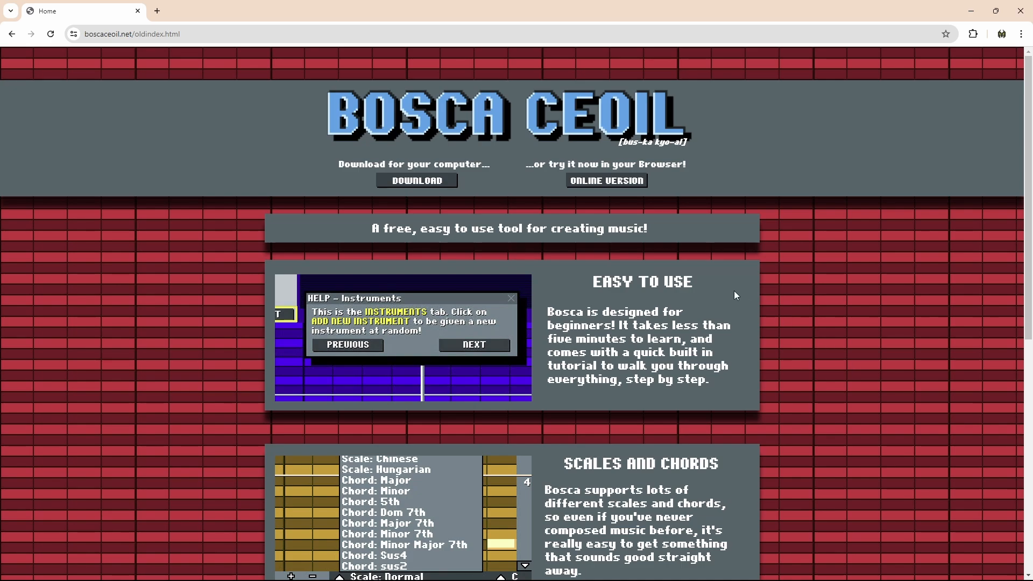
left_click(417, 181)
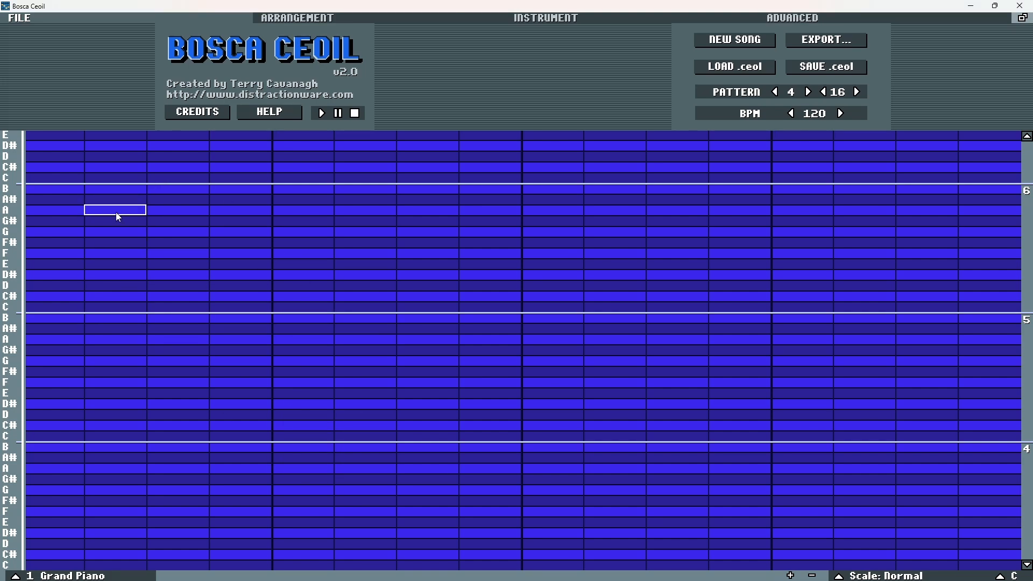
- Try out a run of seven D notes from the first column with playback, and erase the run
left_click_drag(58, 291, 260, 292)
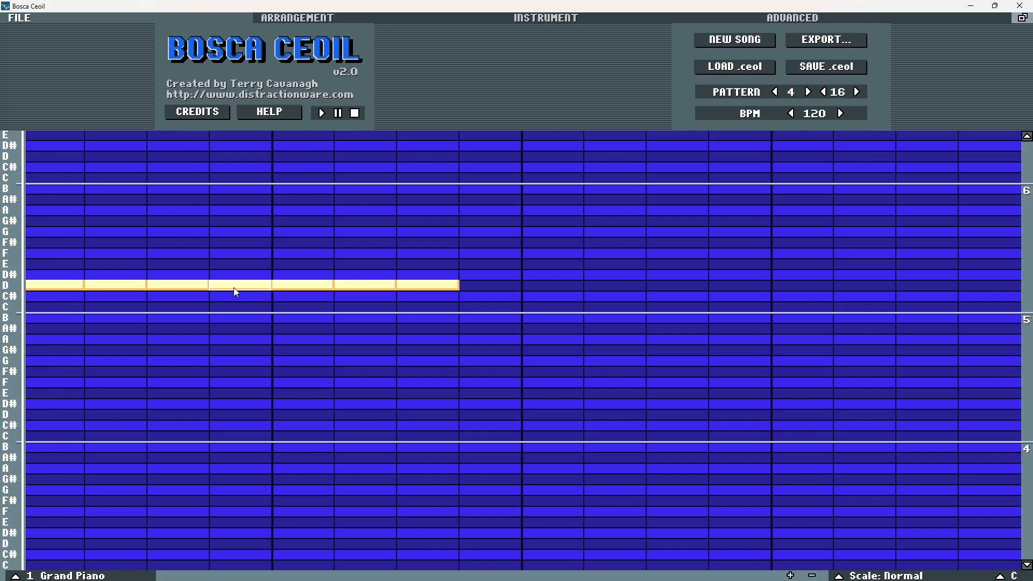
left_click(321, 113)
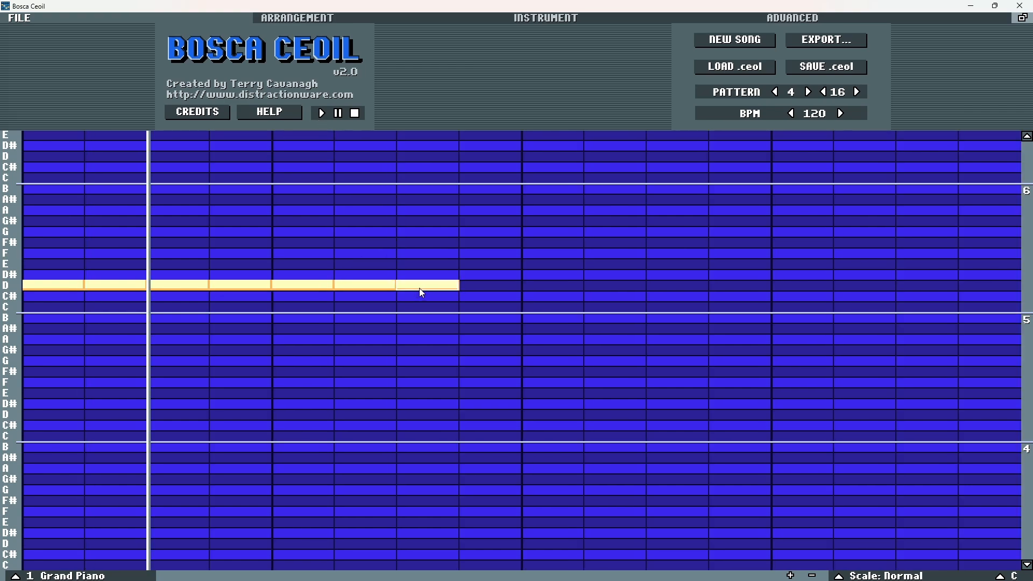
left_click_drag(424, 291, 58, 287)
- Place single notes: F in column 4, D# in 7, C# in 9, F in 11, B in 12, and D and G# in 15
left_click(259, 382)
left_click(451, 274)
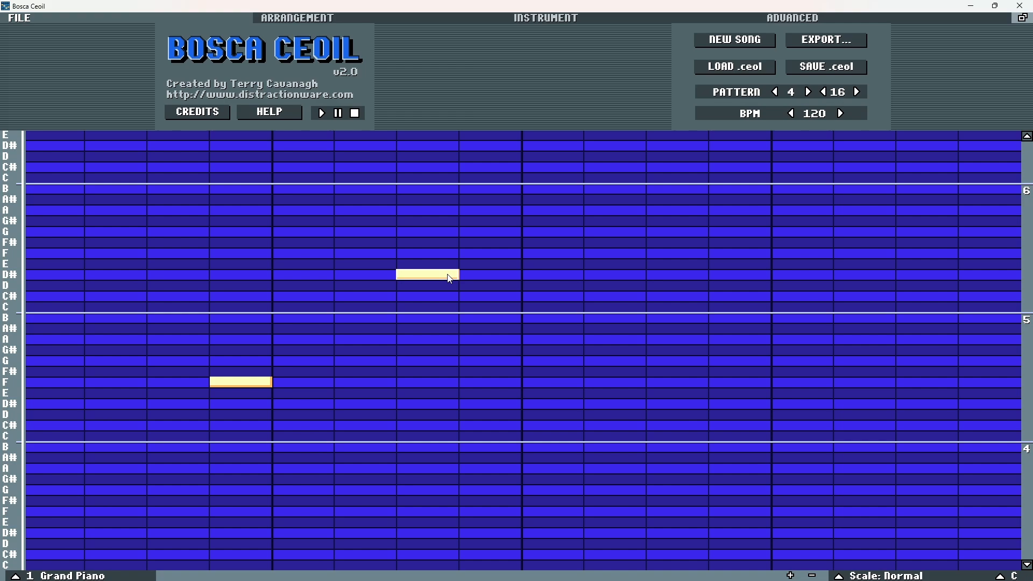
left_click(557, 425)
left_click(766, 318)
left_click(936, 479)
left_click(930, 285)
left_click(673, 253)
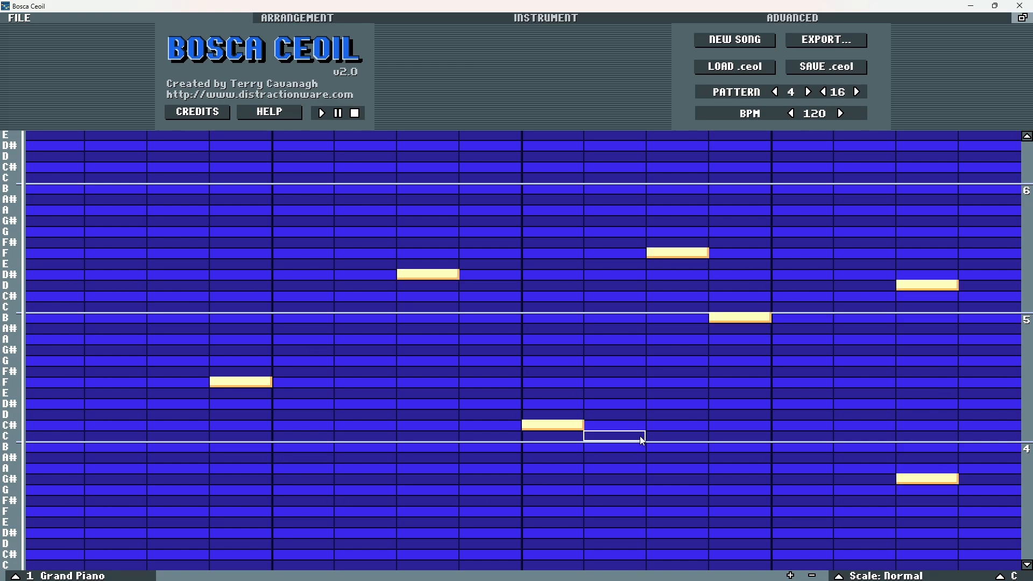
- Add A# in column 11, D in 6, two D# in 2, A in 4 and G# in 3, and play the pattern
left_click(675, 458)
left_click(366, 285)
left_click(116, 274)
left_click(116, 404)
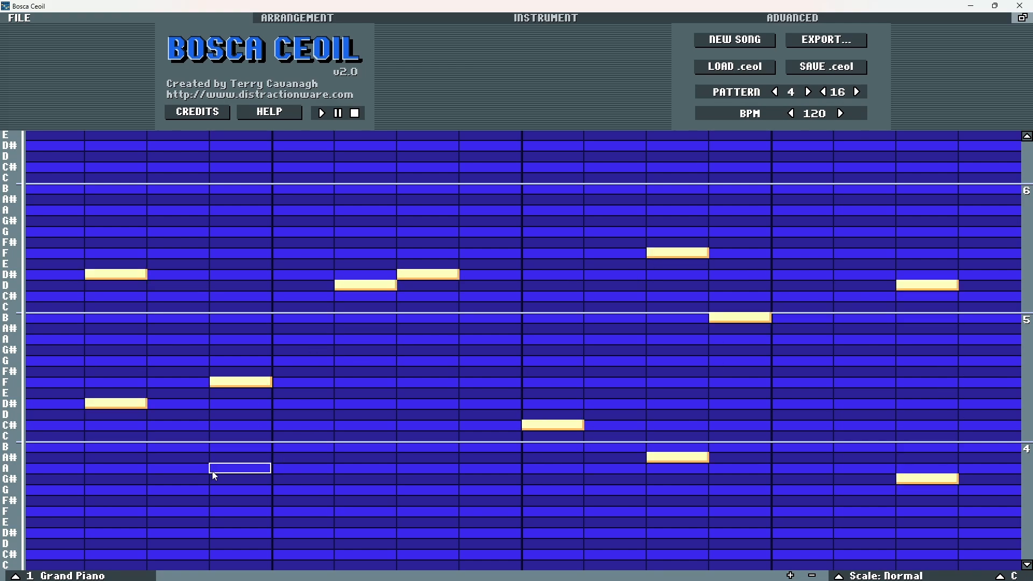
left_click(241, 468)
left_click(183, 479)
key("space")
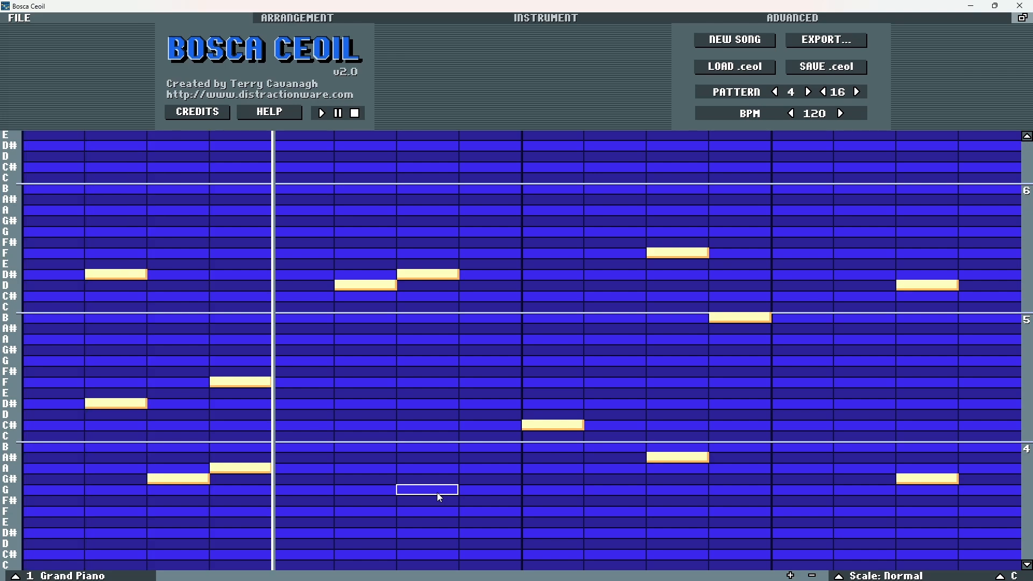
key("space")
- Delete all thirteen notes from the pattern, working from column 15 back to column 2
right_click(928, 481)
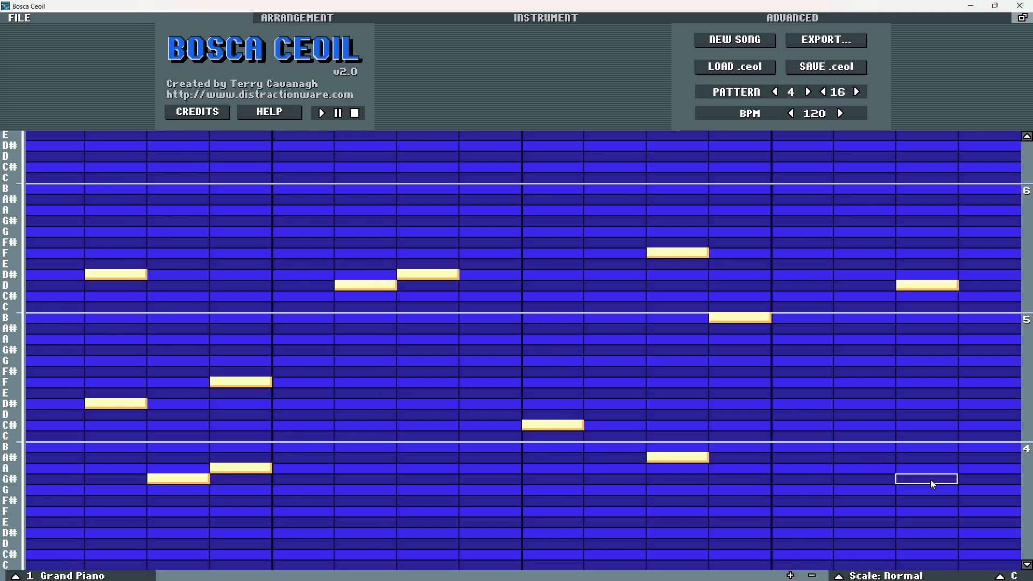
right_click(910, 286)
right_click(740, 317)
right_click(678, 457)
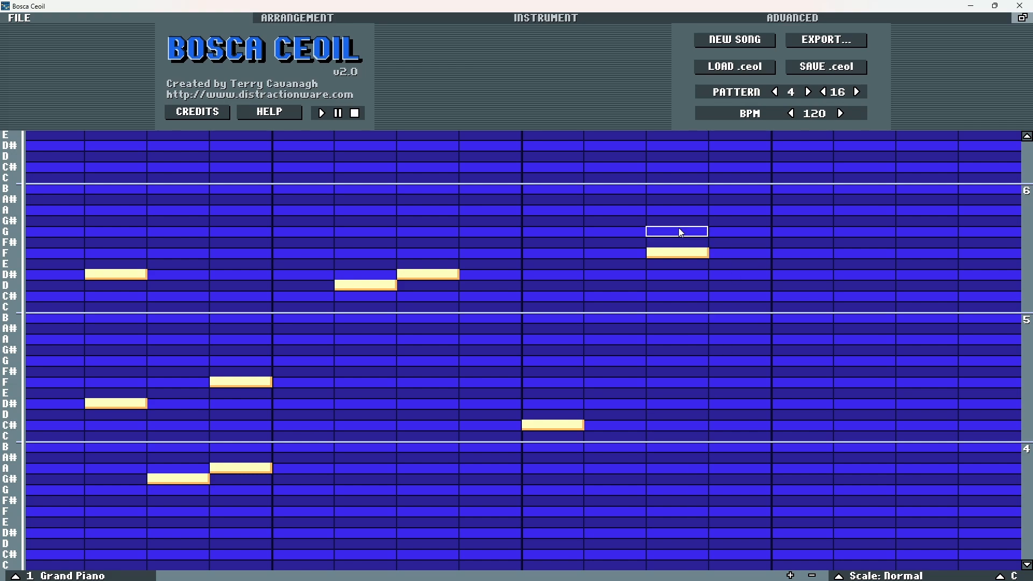
right_click(678, 253)
right_click(530, 426)
right_click(428, 275)
right_click(366, 286)
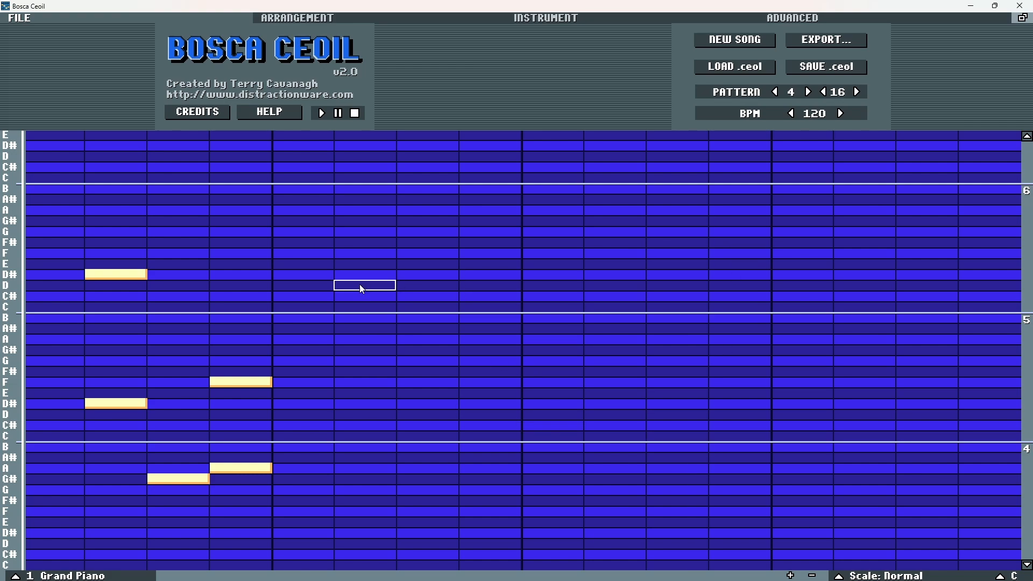
right_click(241, 383)
right_click(257, 467)
right_click(178, 479)
right_click(116, 404)
right_click(116, 274)
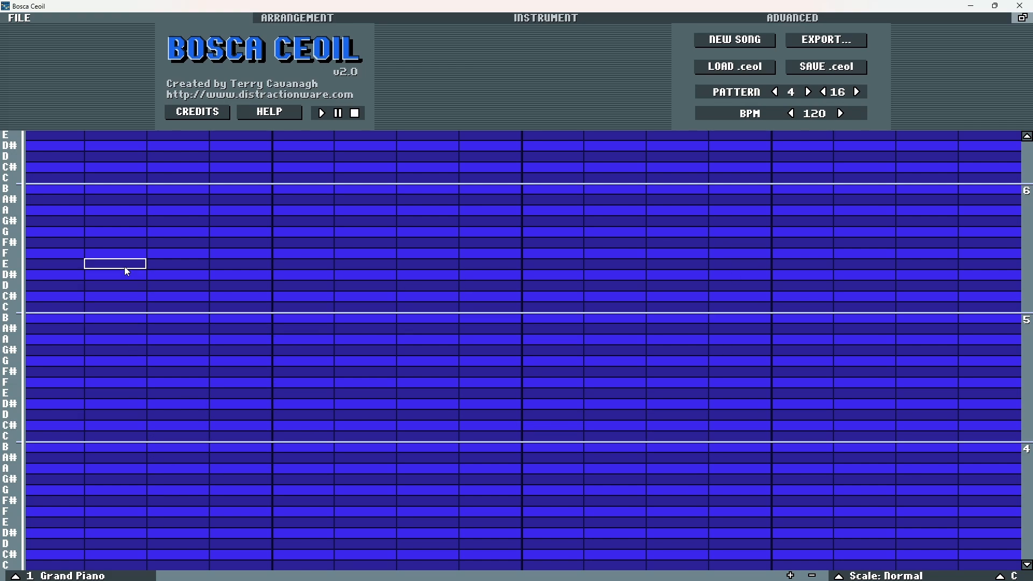
- Place C# in column 4, A in columns 5 and 10, and B in column 10, and play the pattern
left_click(414, 296)
right_click(423, 297)
left_click(241, 296)
left_click(615, 339)
left_click(303, 468)
left_click(615, 447)
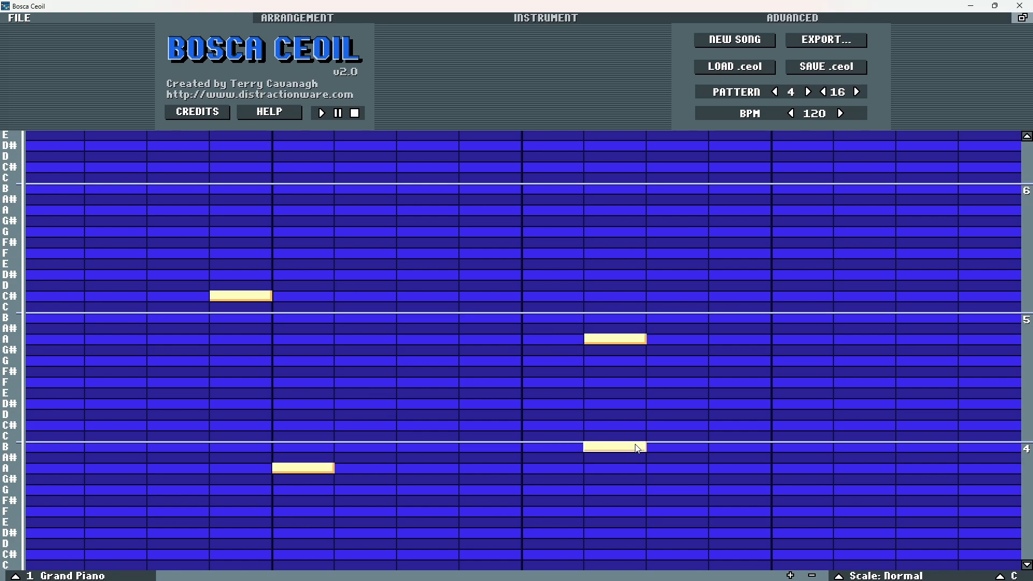
key("space")
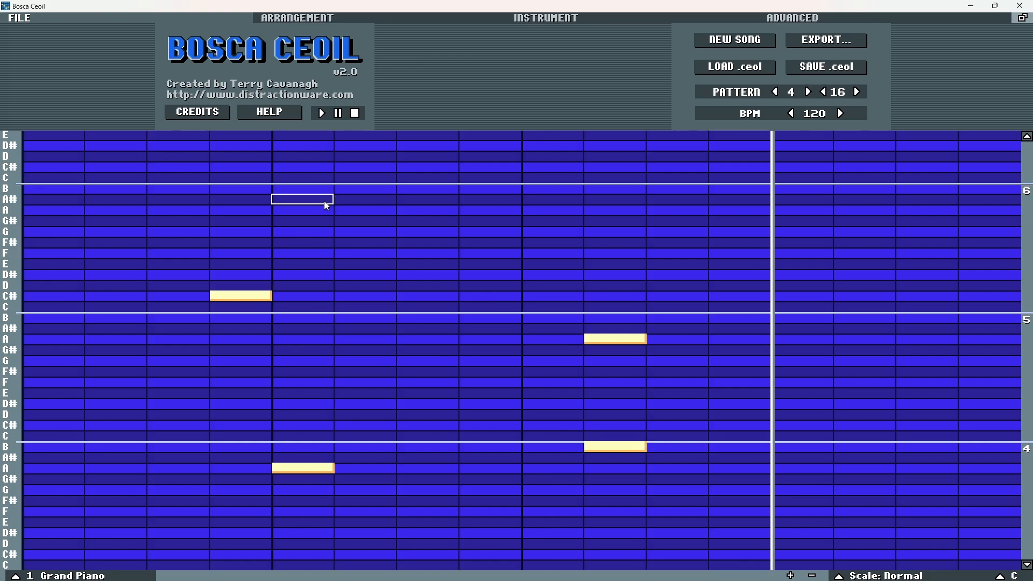
- Delete the A and B notes in column 10, the A in column 5 and the C# in column 4
right_click(615, 340)
right_click(615, 446)
right_click(279, 470)
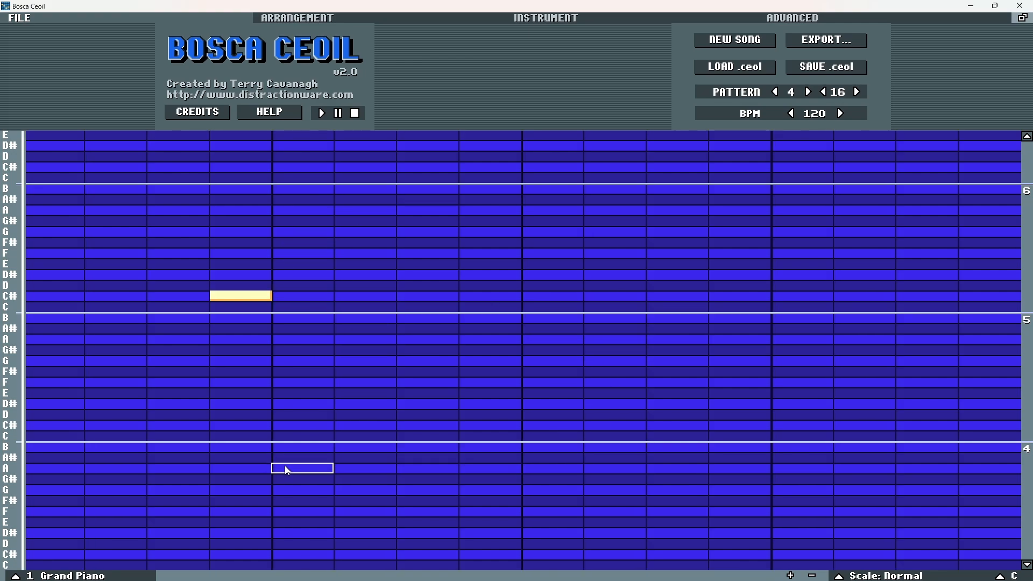
right_click(241, 295)
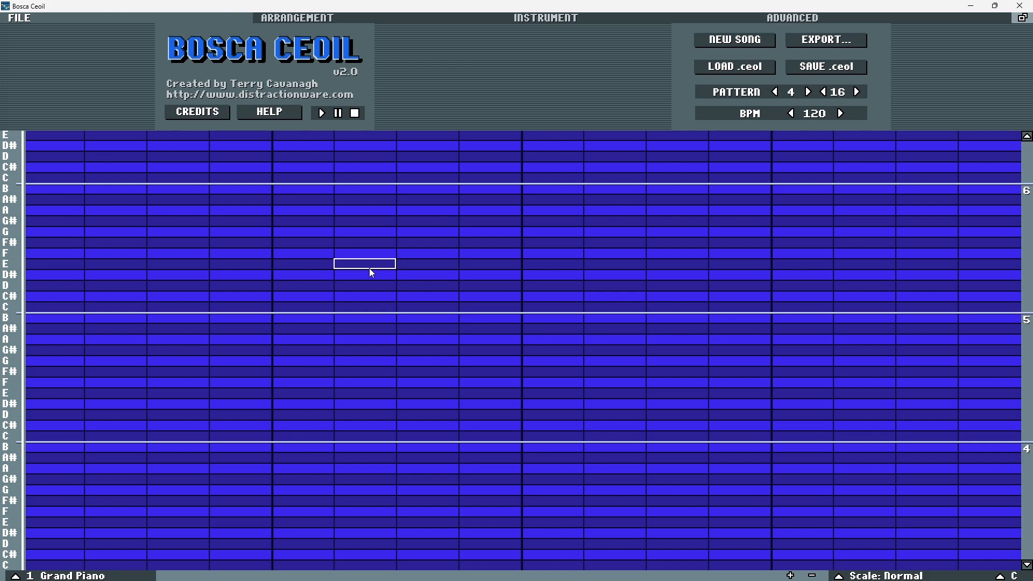
- Place D in column 2, A in 6, F in 8, G in 9, A# in 11 and E in 13
left_click(116, 285)
left_click(366, 339)
left_click(802, 264)
left_click(677, 457)
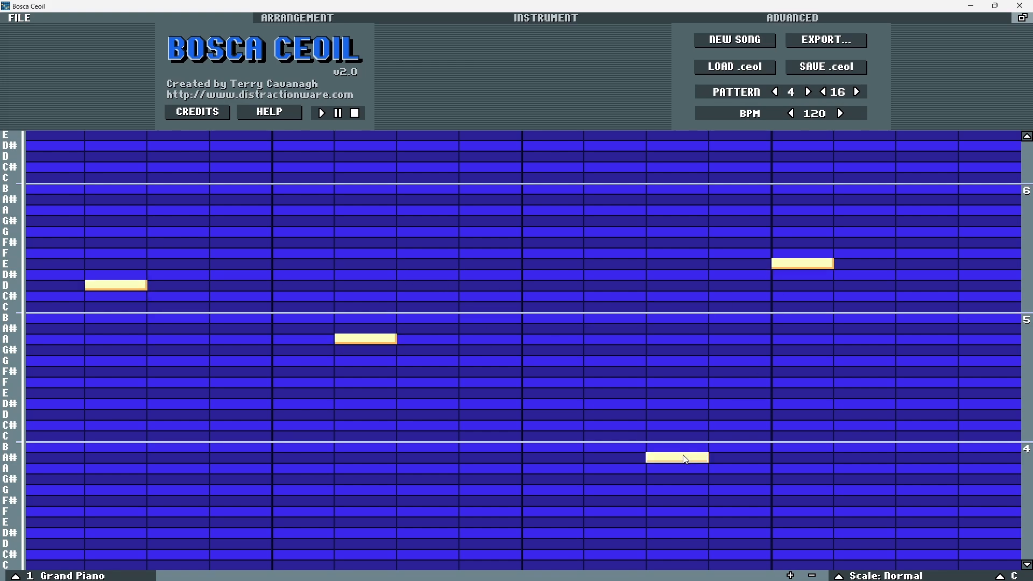
left_click(553, 231)
left_click(490, 382)
- Delete the six notes E, A#, F, G, A and D from the pattern
right_click(807, 265)
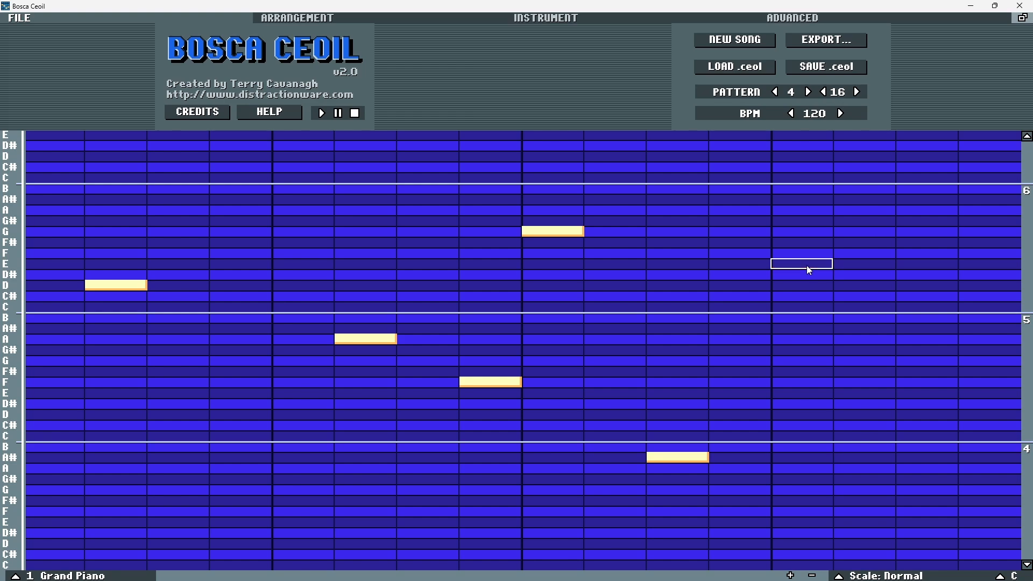
right_click(675, 458)
right_click(503, 383)
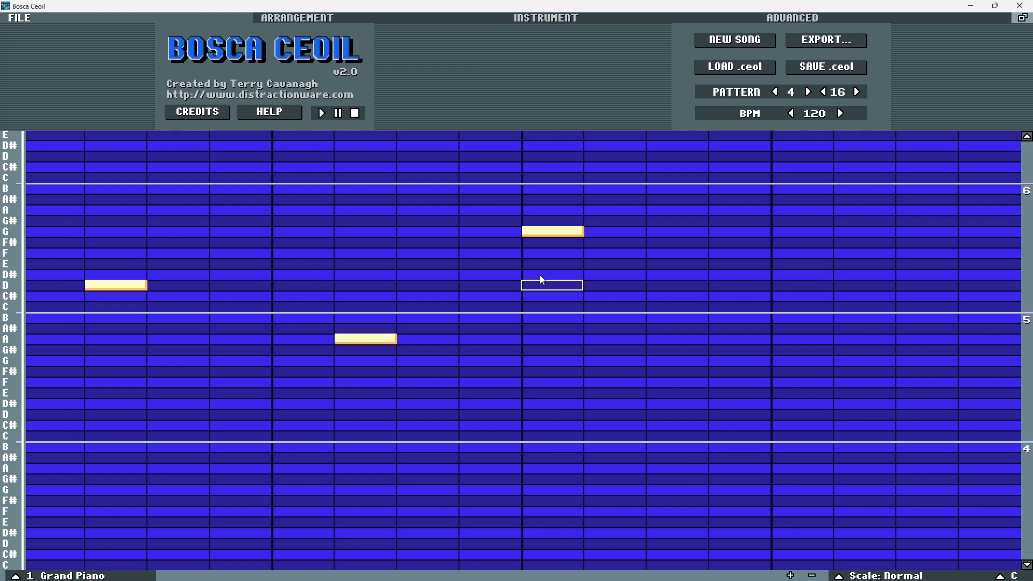
right_click(576, 231)
right_click(371, 339)
right_click(135, 286)
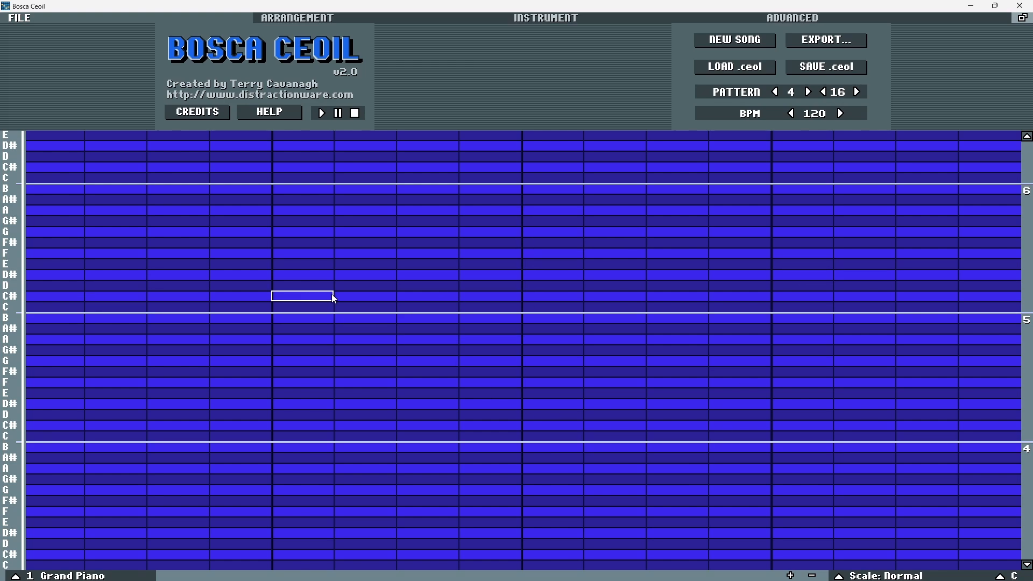
- Scatter notes across columns 4 to 14, including C in column 5, G# in 9, B in 10 and A in 14, and play the pattern
left_click(303, 308)
left_click(615, 317)
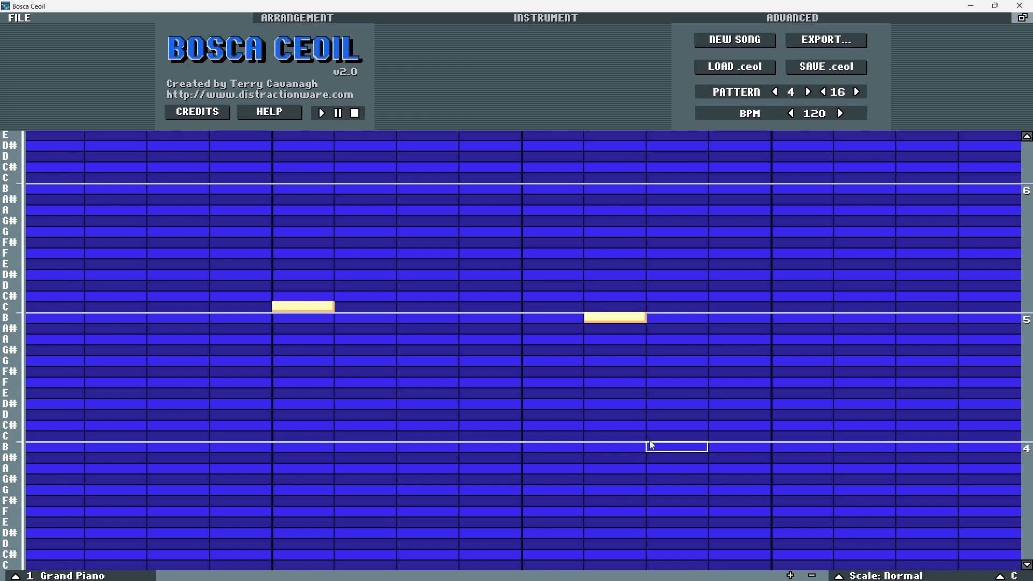
left_click(490, 425)
left_click(553, 221)
left_click(865, 339)
left_click(490, 436)
left_click(417, 424)
key("ctrl+z")
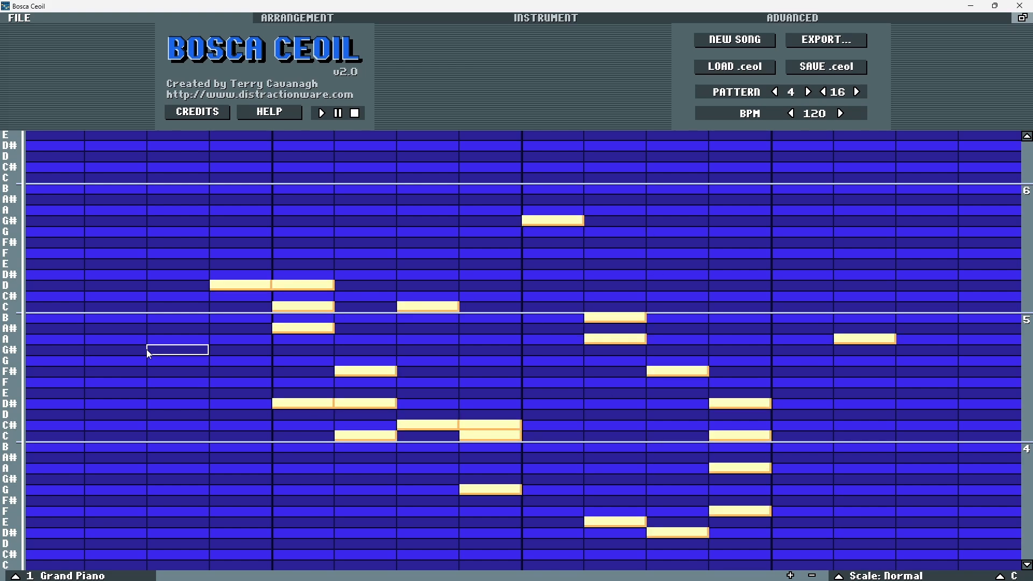
key("space")
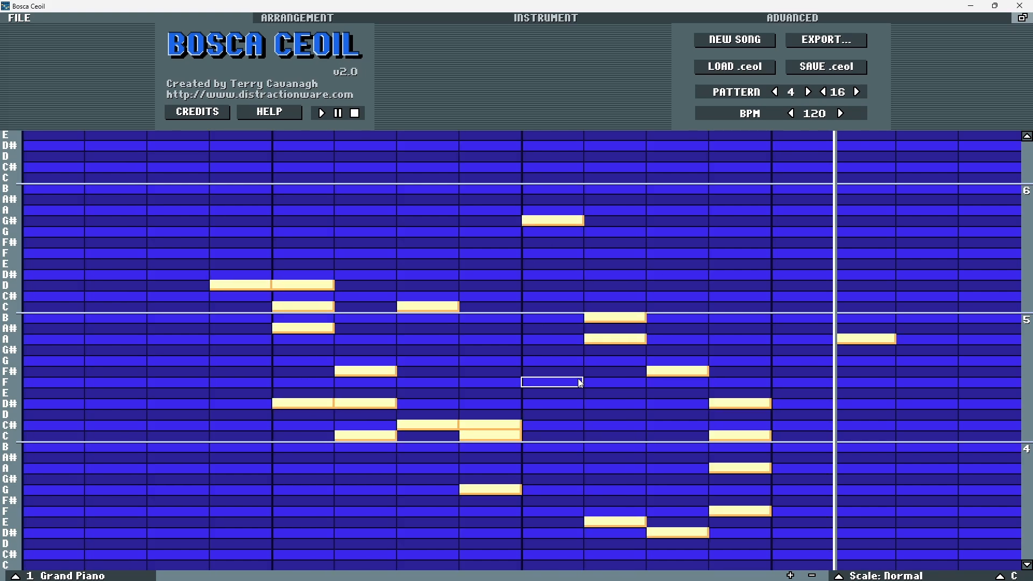
key("space")
- Delete every scattered note between columns 4 and 14 to leave the pattern empty
right_click(863, 339)
right_click(747, 511)
right_click(748, 436)
right_click(748, 468)
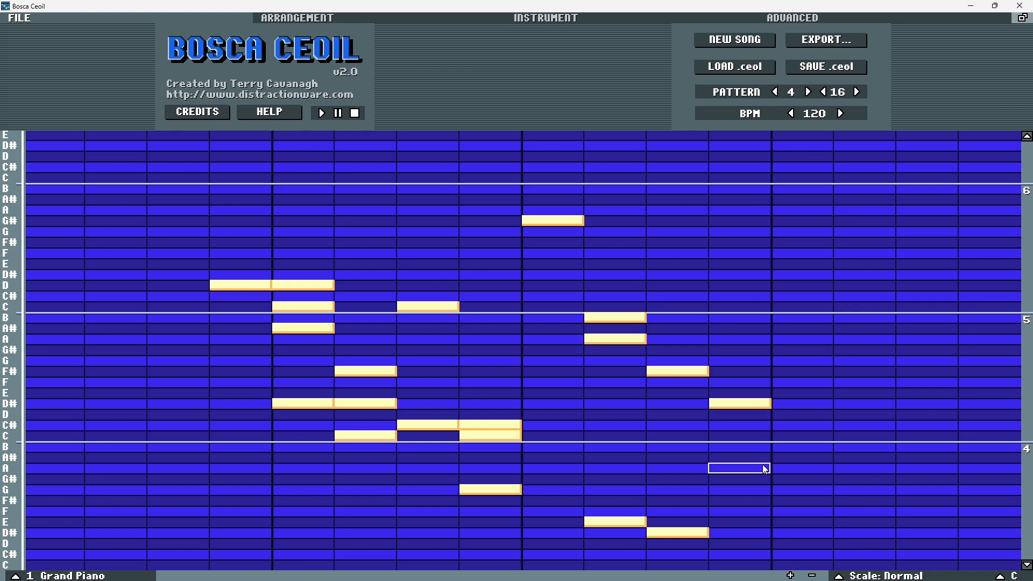
right_click(748, 403)
right_click(678, 532)
right_click(614, 522)
right_click(474, 435)
right_click(474, 425)
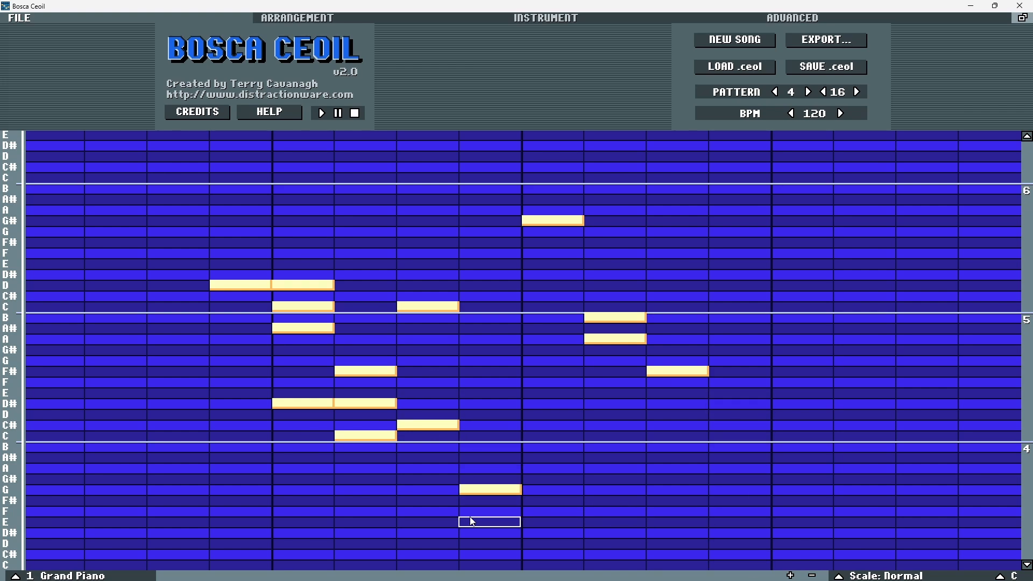
right_click(470, 489)
right_click(430, 425)
right_click(372, 435)
right_click(313, 403)
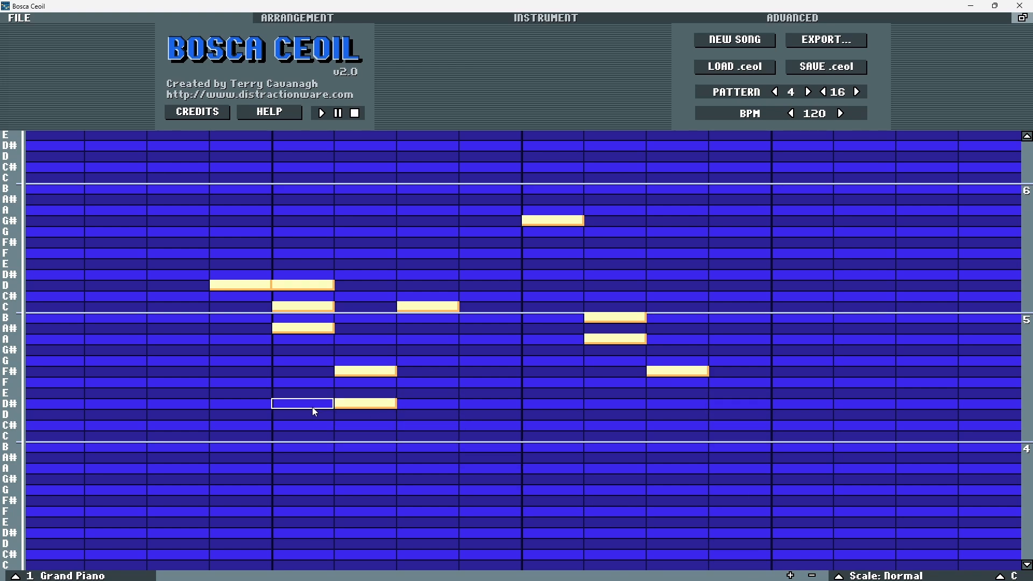
right_click(366, 403)
right_click(365, 371)
right_click(301, 307)
right_click(301, 328)
right_click(299, 285)
right_click(242, 286)
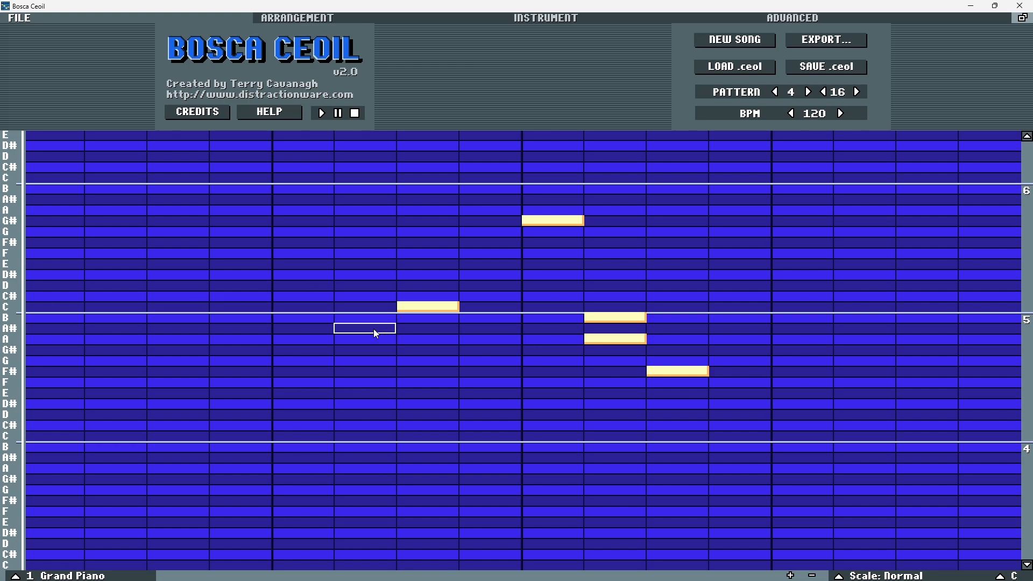
right_click(427, 306)
right_click(554, 221)
right_click(618, 319)
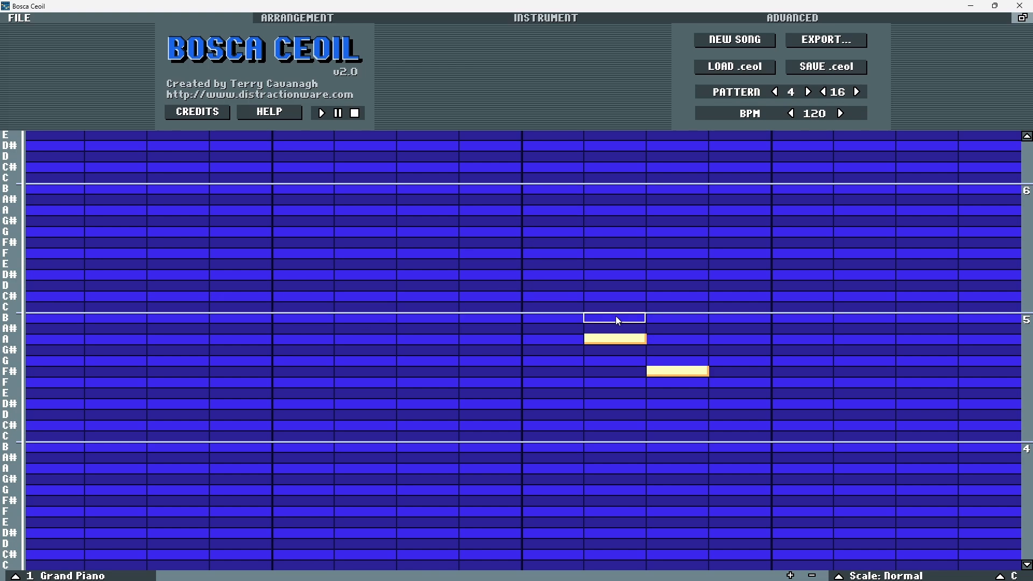
right_click(667, 370)
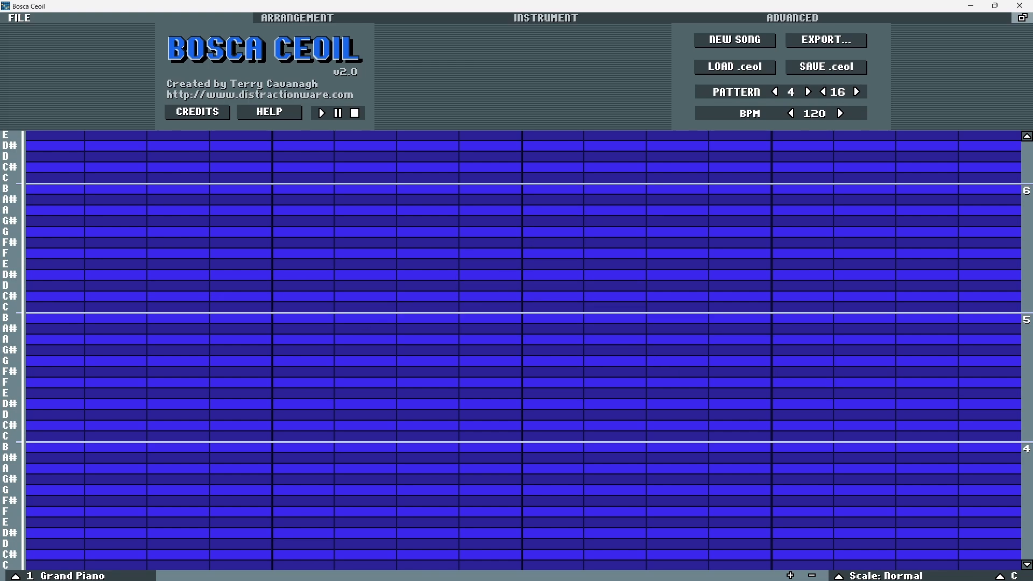
- Switch to the arrangement view, create a second pattern and open pattern 2 for editing
left_click(310, 20)
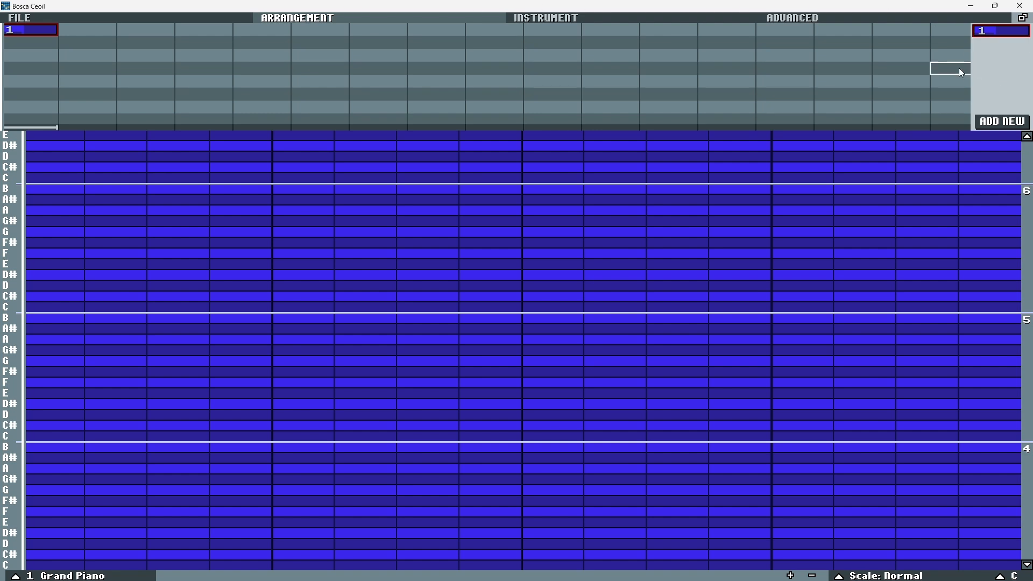
left_click(990, 127)
left_click(999, 46)
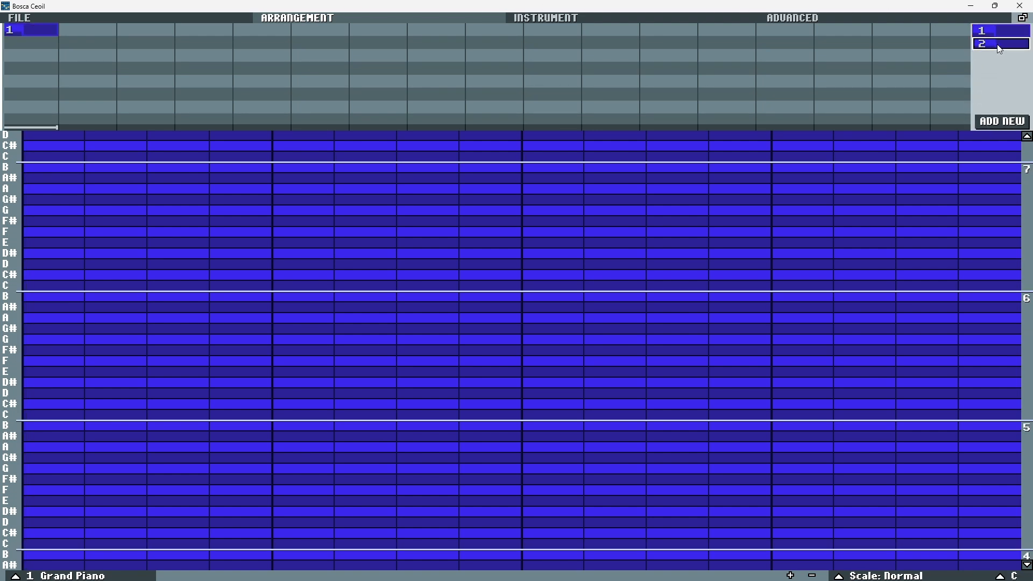
- Draw a run in pattern 1 rising from E in column 1 to B in columns 10 to 12, with lower notes in column 13
left_click(996, 34)
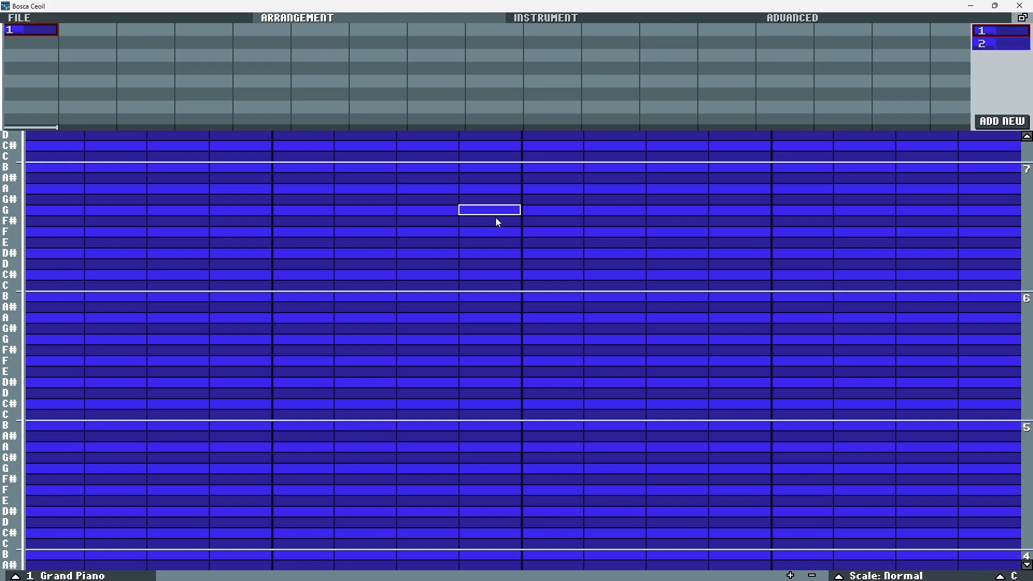
mouse_move(60, 371)
left_mouse_down()
mouse_move(687, 295)
mouse_move(812, 512)
left_mouse_up()
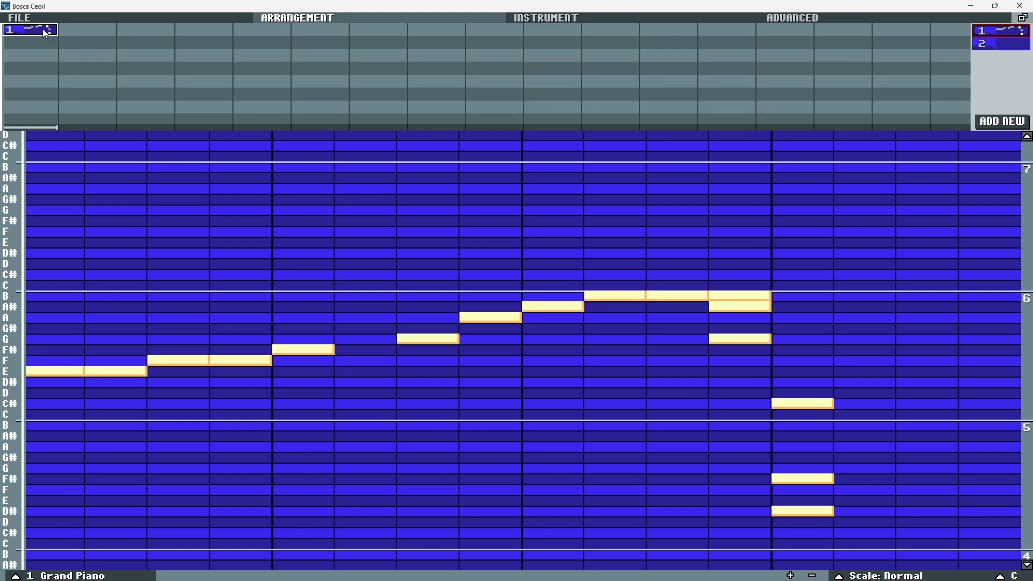
- Draw notes across pattern 2, climbing from F# in column 1 to C# in columns 10 and 11, and ending on A# in column 16
left_click(999, 47)
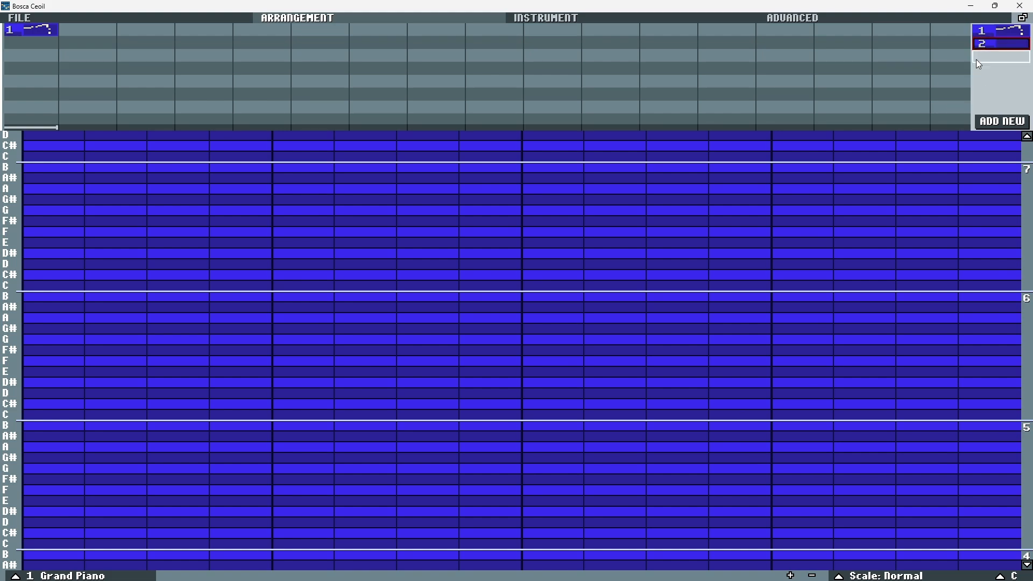
left_click(78, 482)
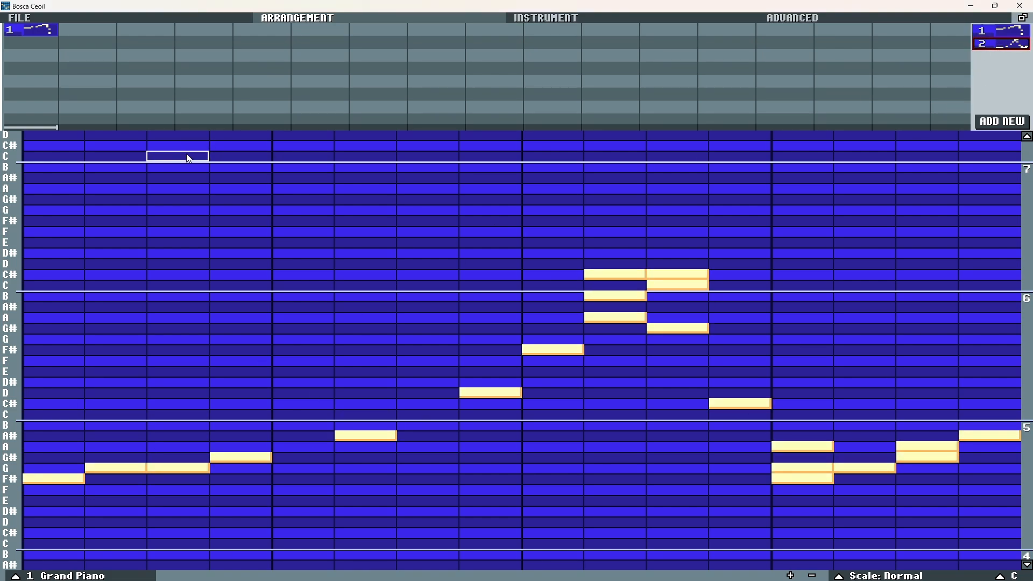
- Place pattern 2 beneath pattern 1 in the arrangement's first column and play both together
key("space")
left_click_drag(992, 45, 21, 40)
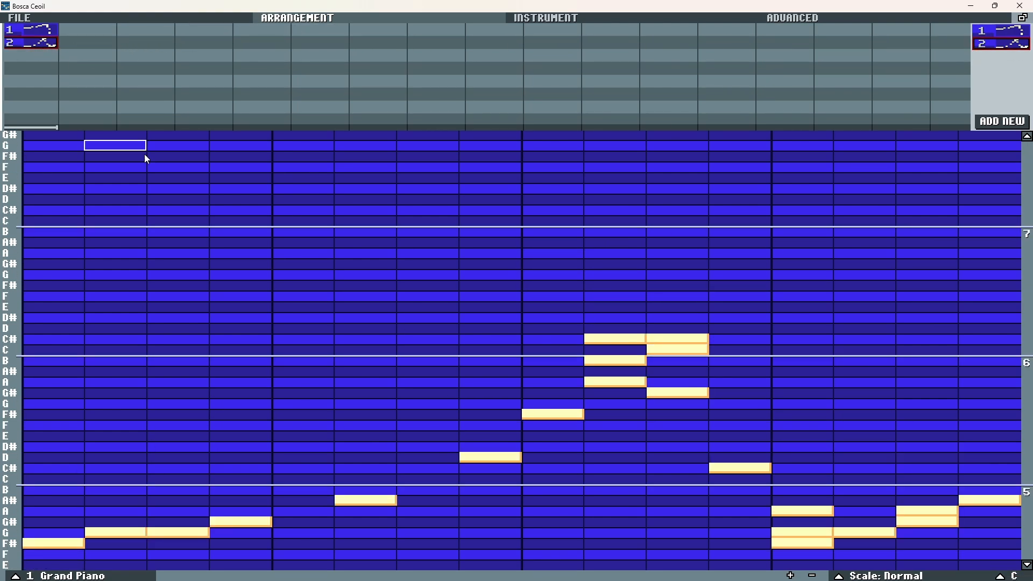
left_click(320, 254)
right_click(320, 257)
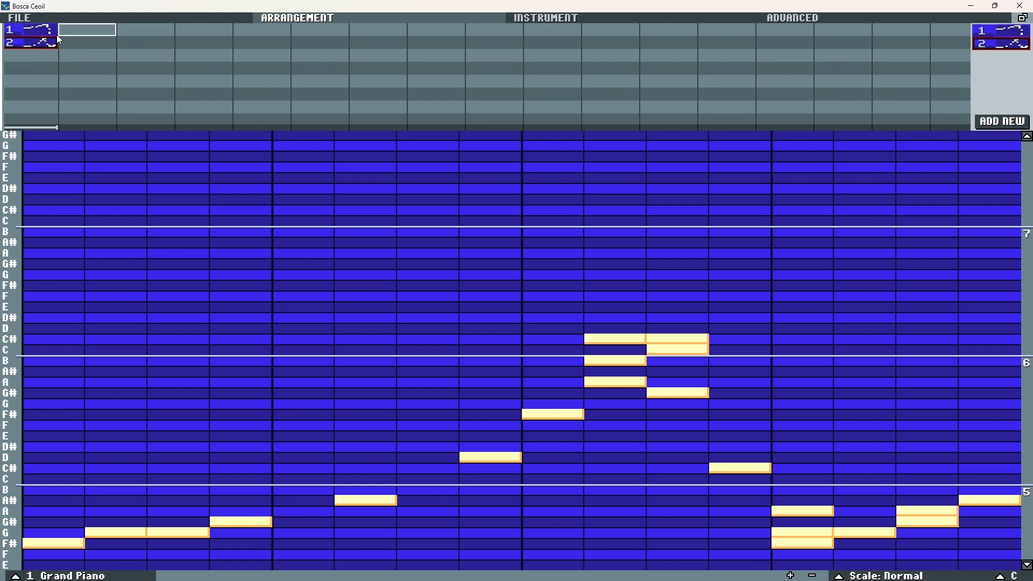
key("space")
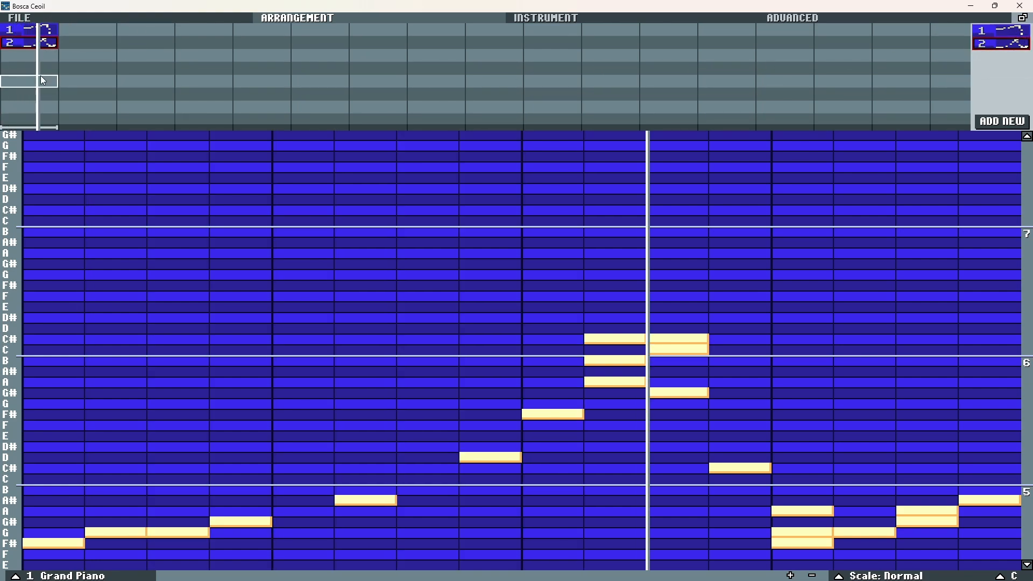
- Delete every note from pattern 2, working from column 1 through column 16
right_click(54, 543)
right_click(116, 532)
right_click(177, 532)
right_click(212, 521)
right_click(366, 500)
right_click(490, 457)
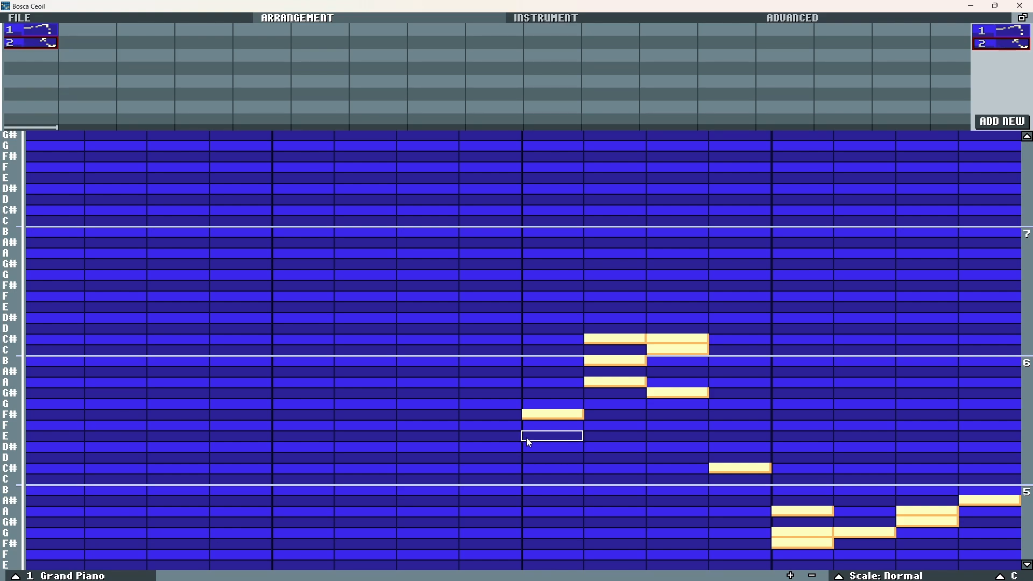
right_click(553, 414)
right_click(613, 360)
right_click(616, 382)
right_click(619, 339)
right_click(675, 339)
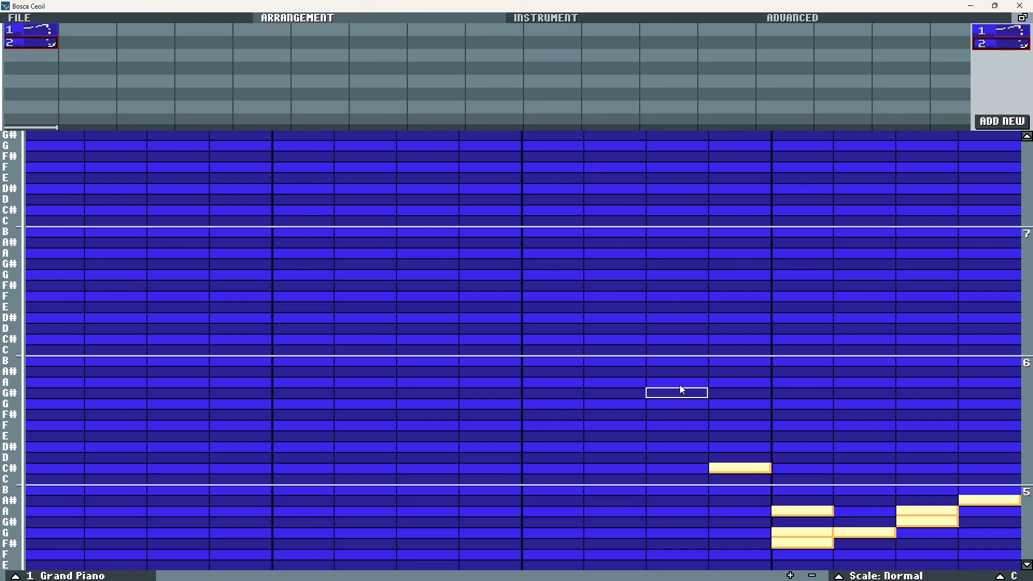
right_click(743, 468)
right_click(801, 511)
right_click(802, 543)
right_click(804, 532)
right_click(863, 533)
right_click(925, 522)
right_click(928, 511)
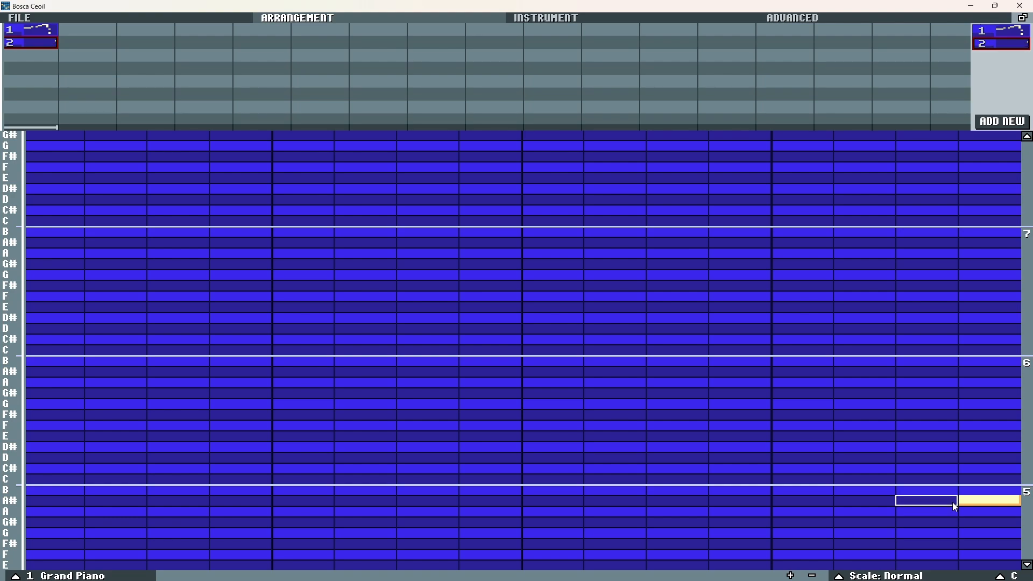
right_click(962, 501)
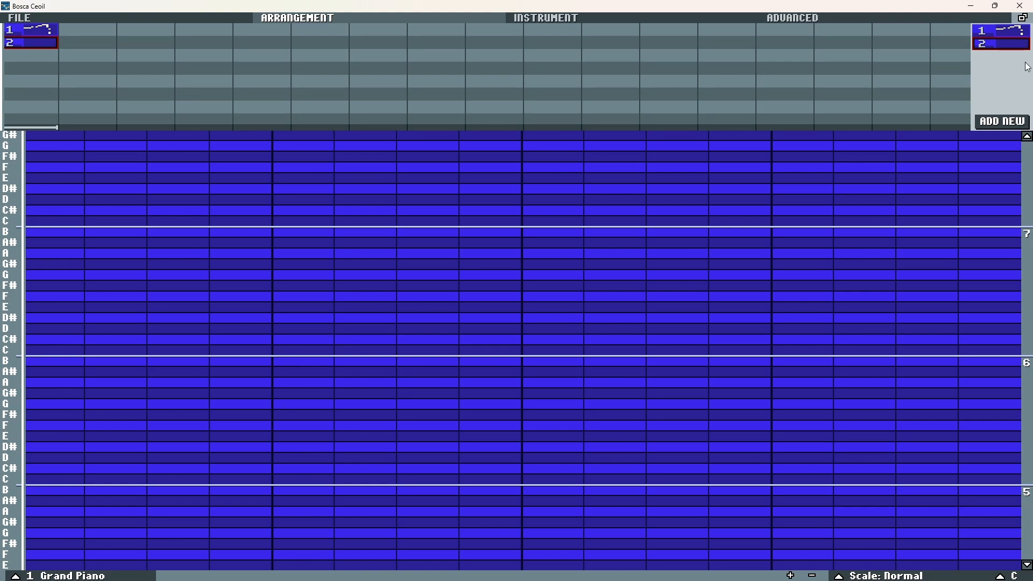
- Repeat pattern 2 in the second column of the arrangement, beside its first block
left_click_drag(1002, 44, 34, 46)
left_click_drag(17, 44, 79, 42)
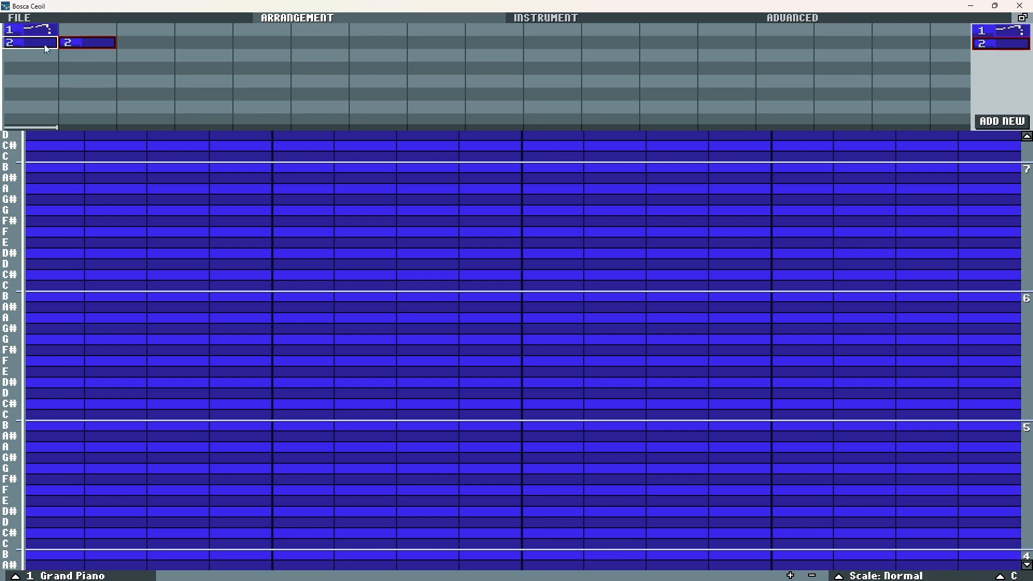
- Add to pattern 2: G in columns 3, 4, 6 and 12, A in 3 and 7, A# in 8, B in 10, G#–A# in 11
left_click(178, 318)
left_click(178, 339)
left_click(241, 339)
left_click(366, 339)
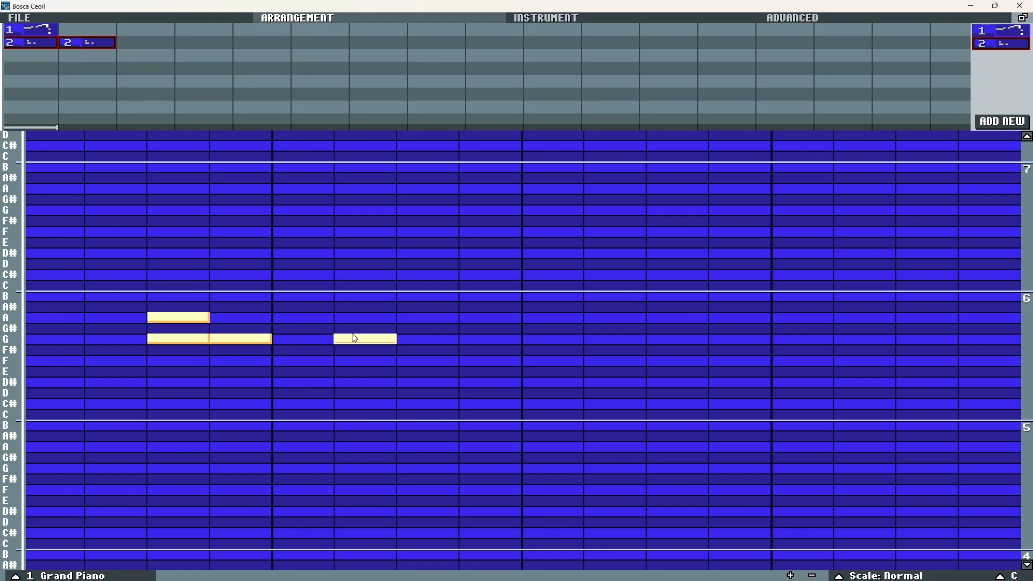
left_click(427, 317)
left_click(490, 306)
left_click(616, 296)
left_click(740, 339)
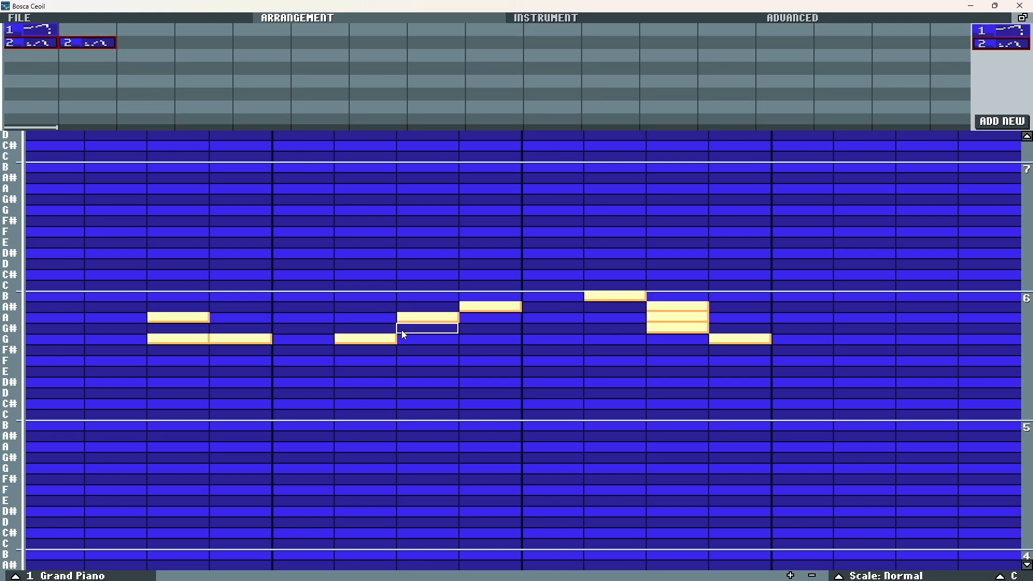
- Put an independent copy of pattern 2 in the arrangement's third column and open it for editing
scroll(440, 359, "up", 5)
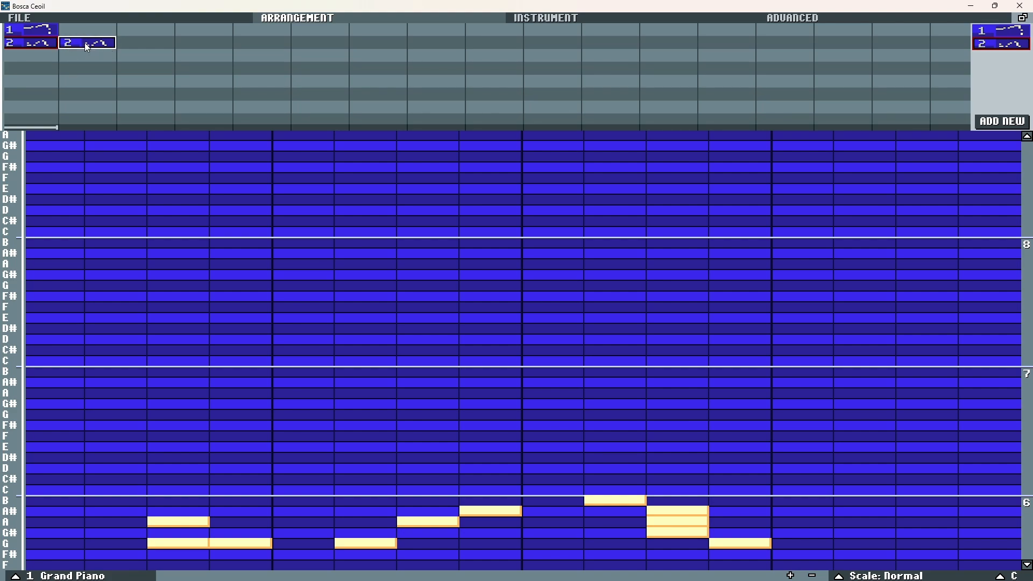
left_click_drag(85, 43, 129, 41)
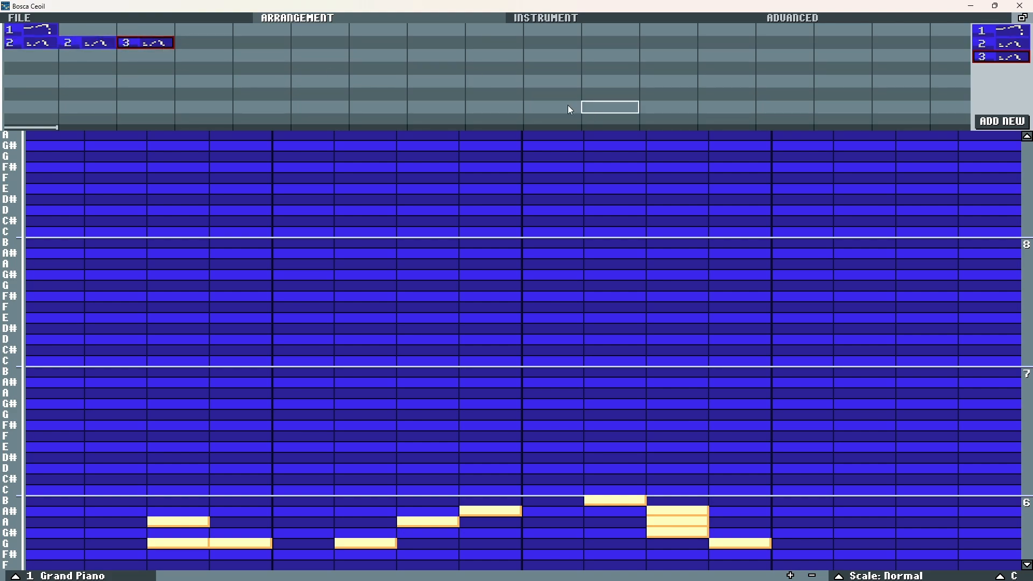
left_click(146, 43)
- Delete all notes from the independent copy in the third column, leaving the original pattern 2 untouched
right_click(428, 522)
right_click(677, 516)
right_click(677, 533)
right_click(740, 544)
right_click(615, 500)
right_click(490, 511)
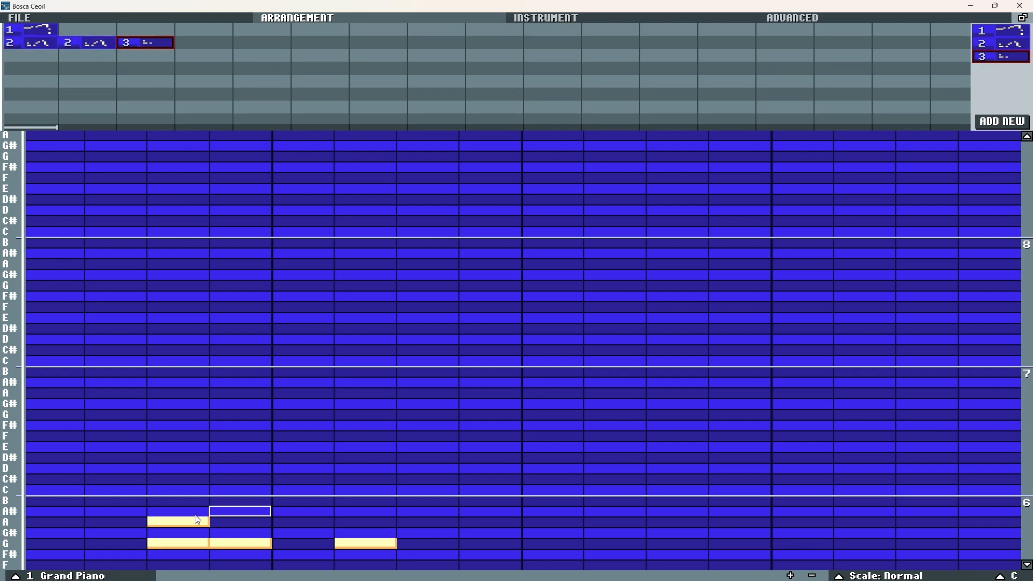
right_click(178, 522)
right_click(178, 543)
right_click(241, 544)
right_click(366, 543)
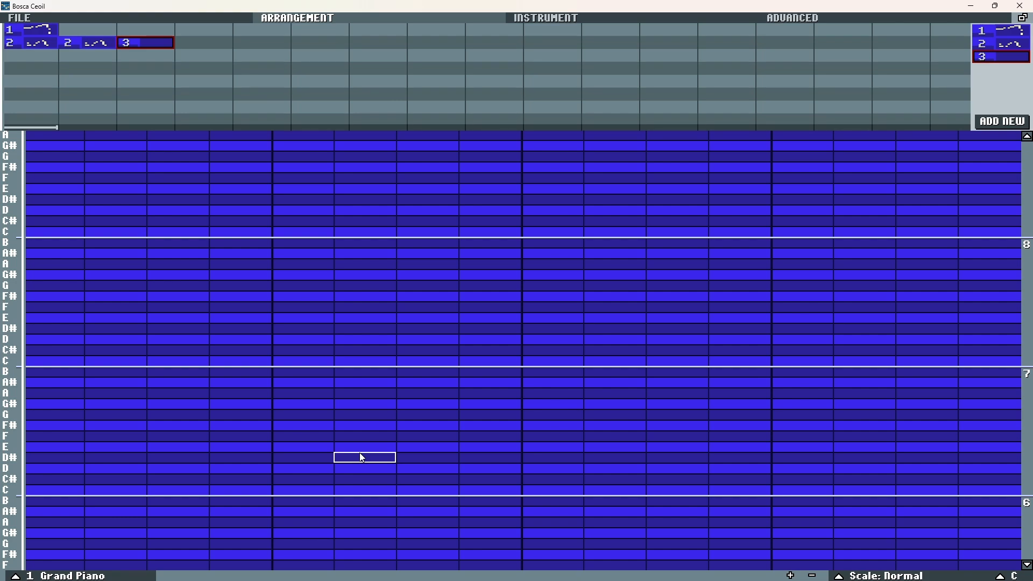
- Repeat pattern 1 in the arrangement's second column and put an independent copy of it in the third column
left_click_drag(36, 32, 128, 30)
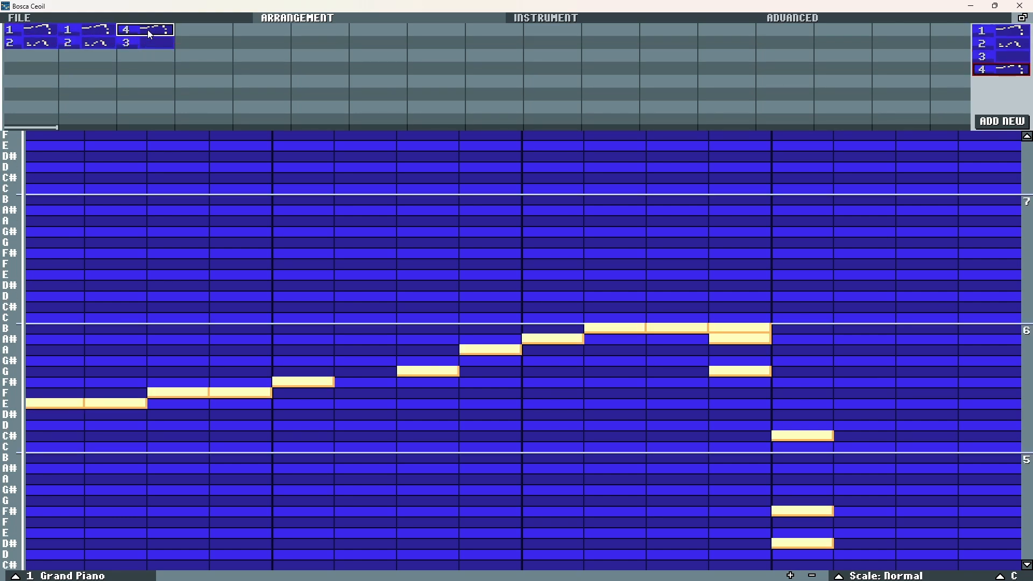
- Add notes to the copy of pattern 1: D and C# in column 4, D, C and B in column 6, D#, B and A# in column 7
left_click(366, 296)
left_click(428, 285)
left_click(365, 317)
left_click(241, 430)
left_click(303, 414)
left_click(366, 328)
left_click(427, 339)
- Delete the notes in columns 5, 8, 10, 12 and 13 of the copied pattern
right_click(490, 349)
right_click(303, 414)
right_click(616, 328)
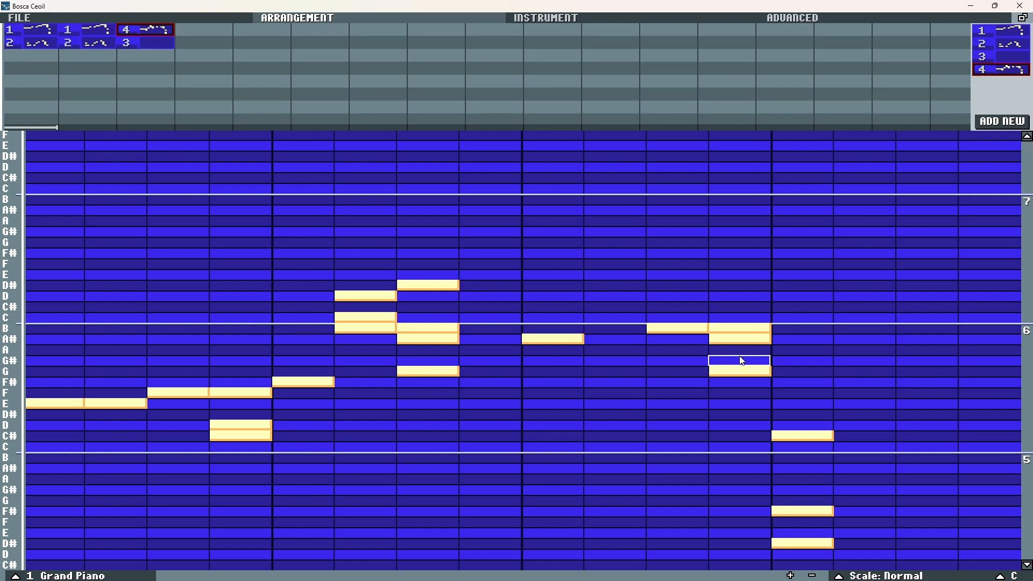
right_click(740, 328)
right_click(740, 339)
right_click(740, 371)
right_click(802, 436)
right_click(802, 543)
right_click(807, 511)
right_click(314, 382)
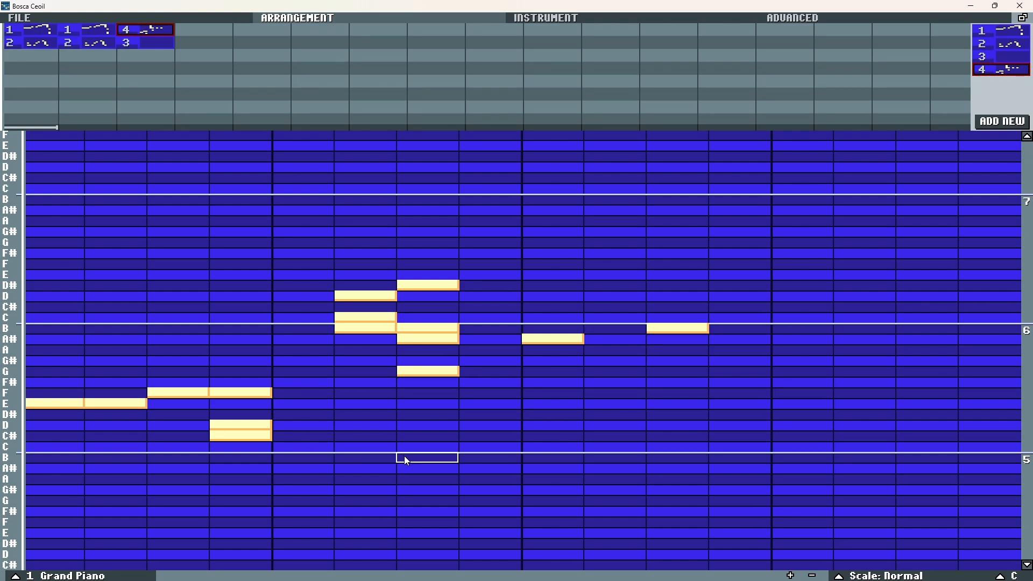
- Look through the lower and higher octaves of the copied pattern's note grid
scroll(405, 456, "down", 7)
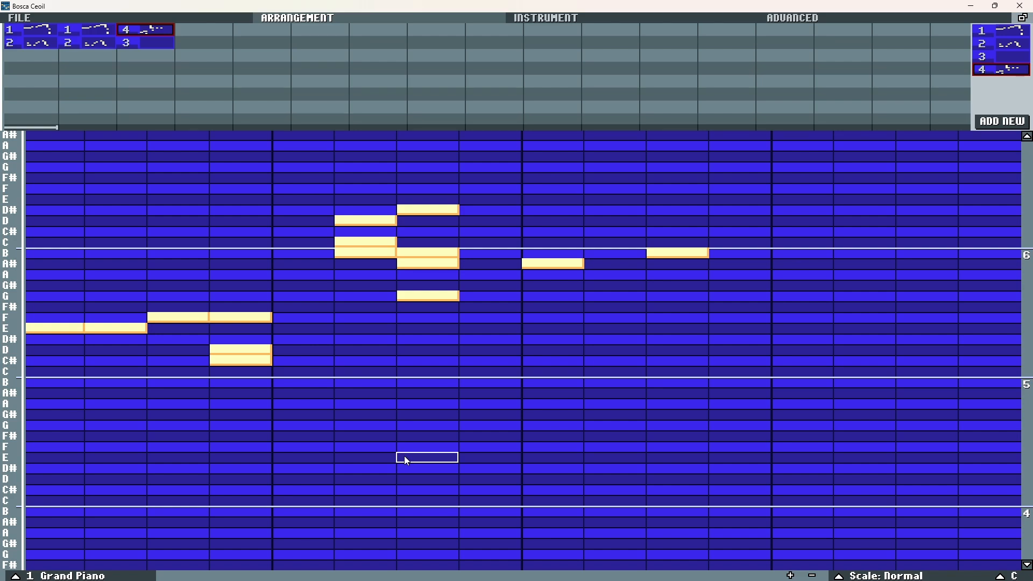
scroll(404, 456, "up", 3)
scroll(405, 456, "up", 12)
scroll(405, 456, "down", 12)
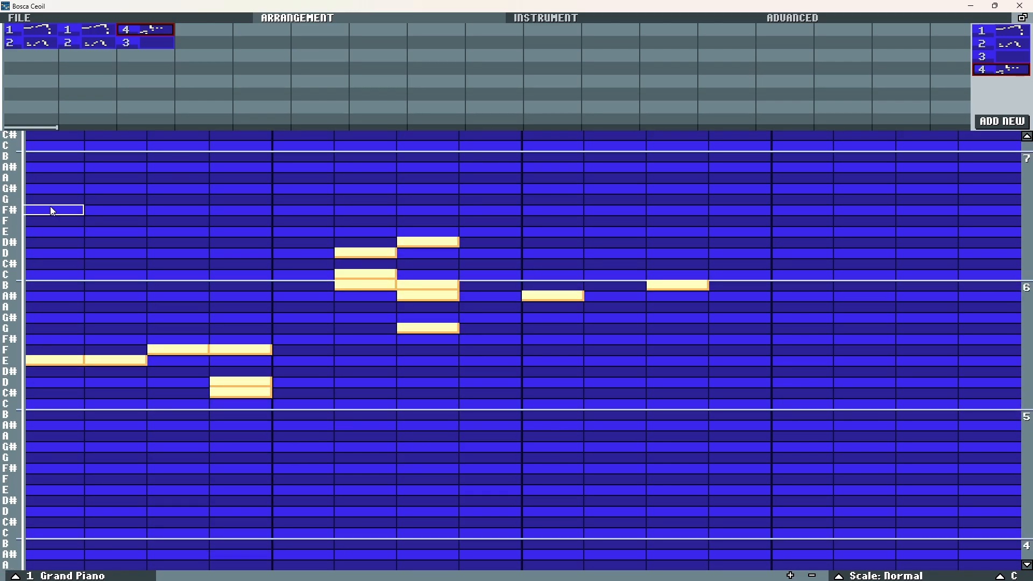
scroll(51, 208, "up", 5)
scroll(1010, 276, "up", 1)
scroll(1010, 276, "down", 12)
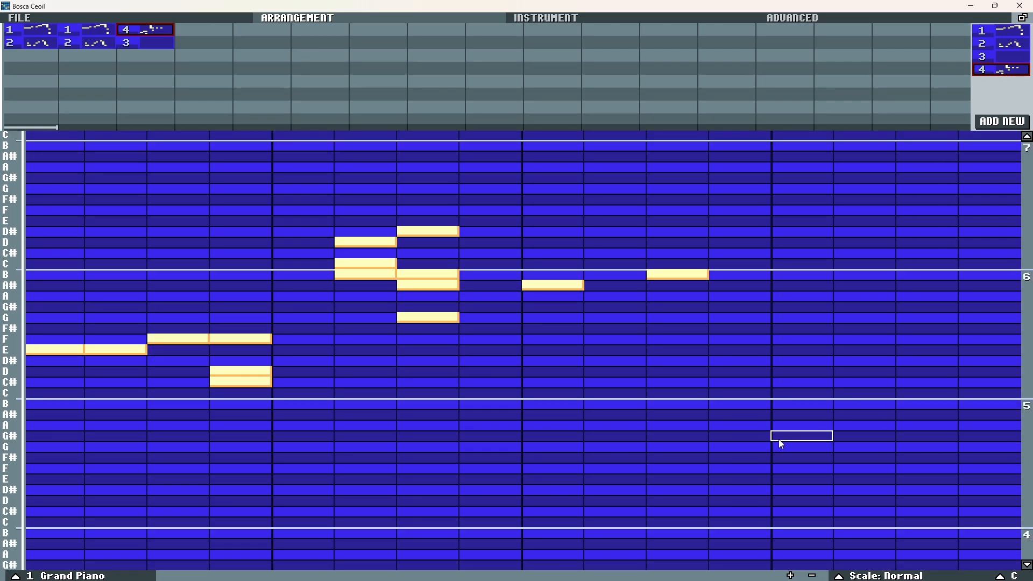
- Draw a low descending run from E in column 5 to G# in column 13, and delete it again
mouse_move(302, 425)
left_mouse_down()
mouse_move(645, 505)
mouse_move(802, 511)
left_mouse_up()
scroll(801, 511, "down", 7)
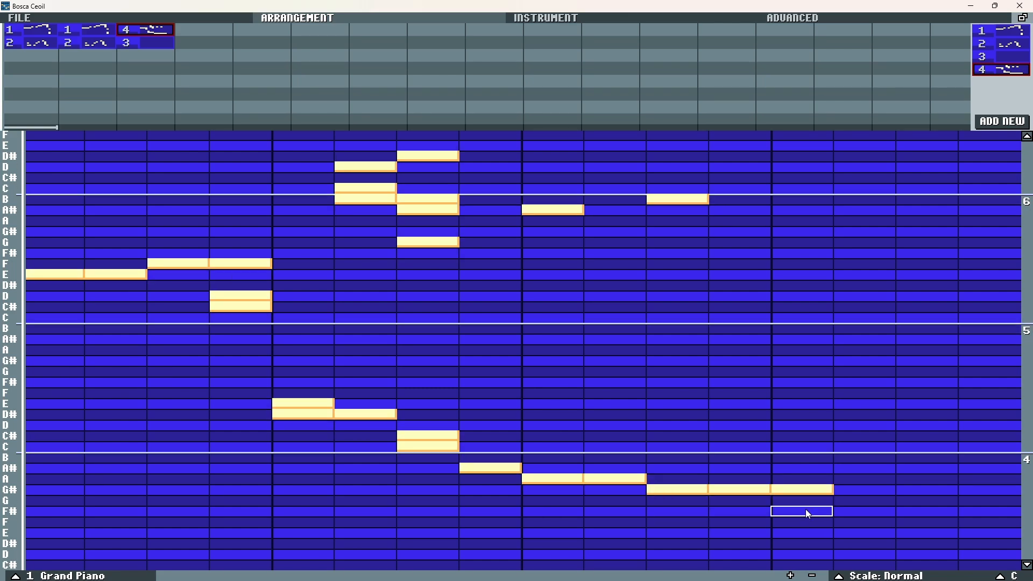
scroll(403, 454, "up", 5)
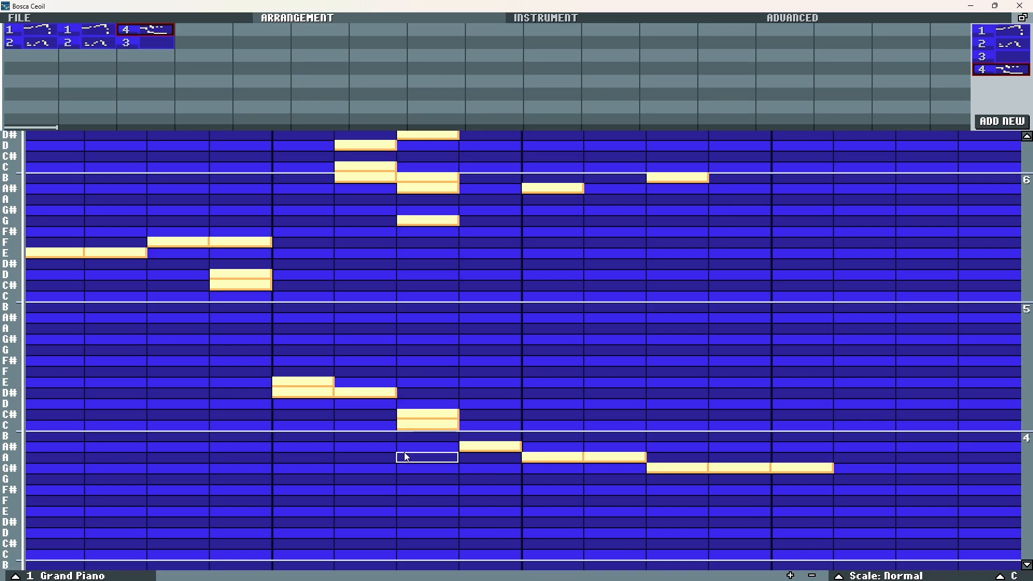
mouse_move(321, 422)
left_mouse_down()
mouse_move(382, 424)
mouse_move(664, 490)
mouse_move(823, 492)
left_mouse_up()
- Draw high notes in columns 5 to 11: a run from C# to D#, and D, E, F and F# an octave above
scroll(658, 469, "up", 20)
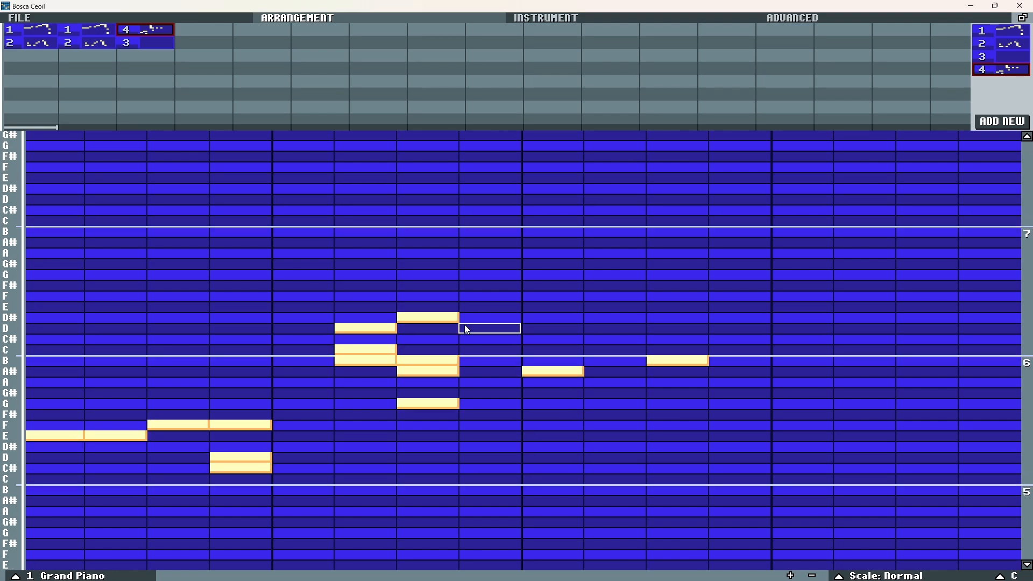
scroll(464, 325, "down", 8)
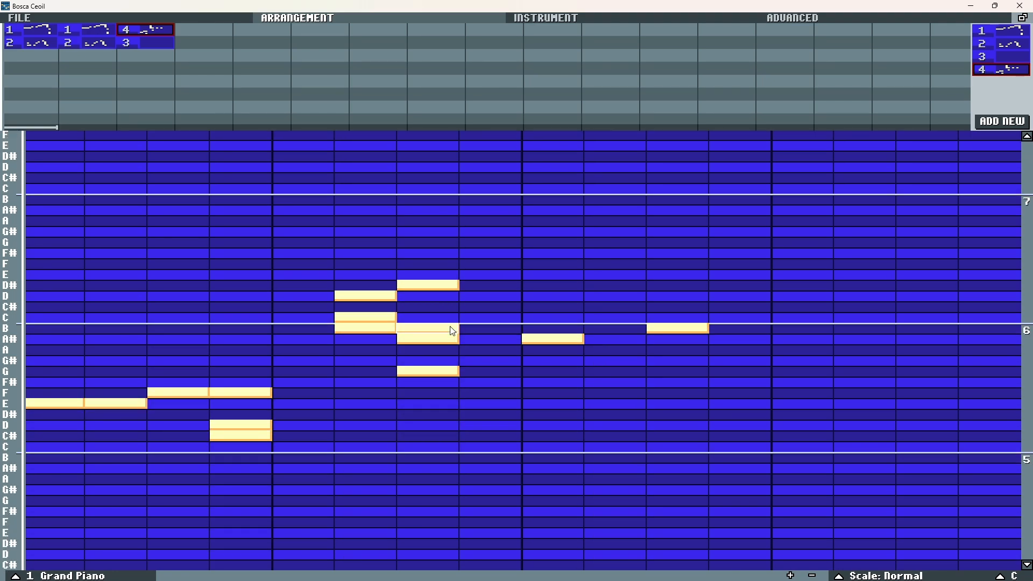
left_click_drag(301, 178, 639, 159)
scroll(637, 189, "up", 8)
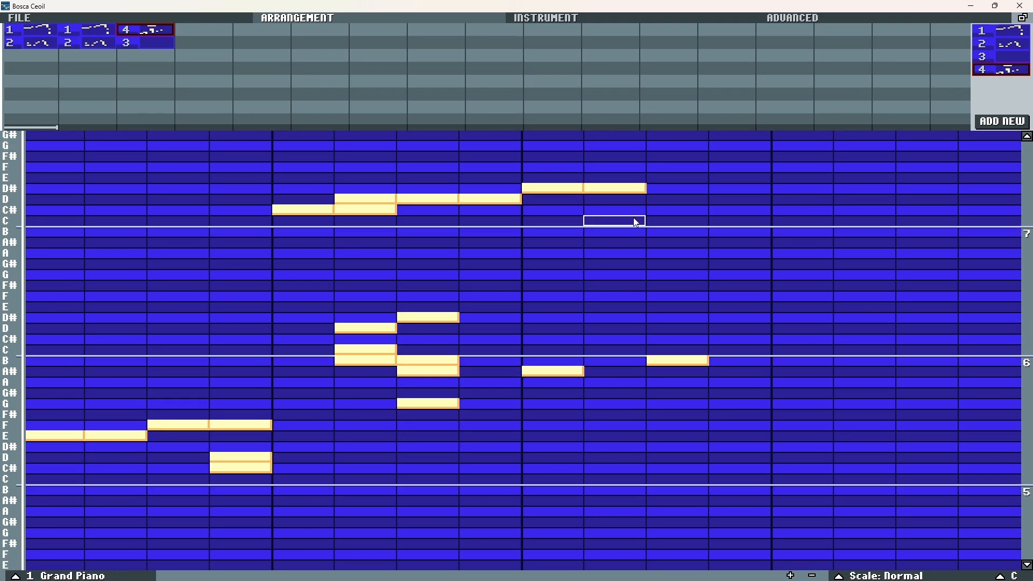
scroll(351, 169, "up", 5)
left_click(658, 135)
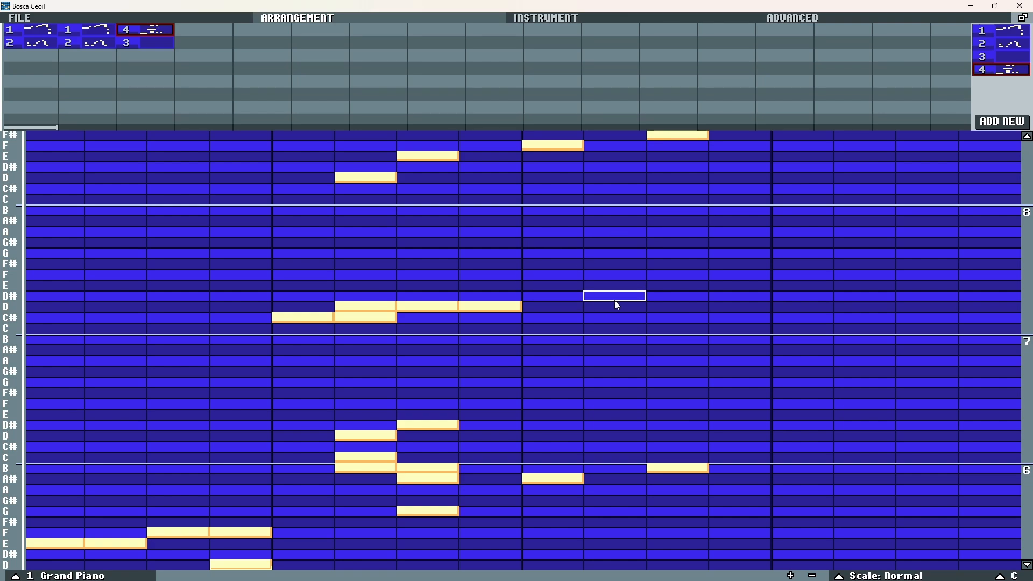
- Delete all the high notes in columns 5 to 11 of the copied pattern
right_click(366, 306)
right_click(428, 307)
right_click(490, 306)
right_click(365, 317)
right_click(303, 317)
right_click(365, 177)
right_click(428, 156)
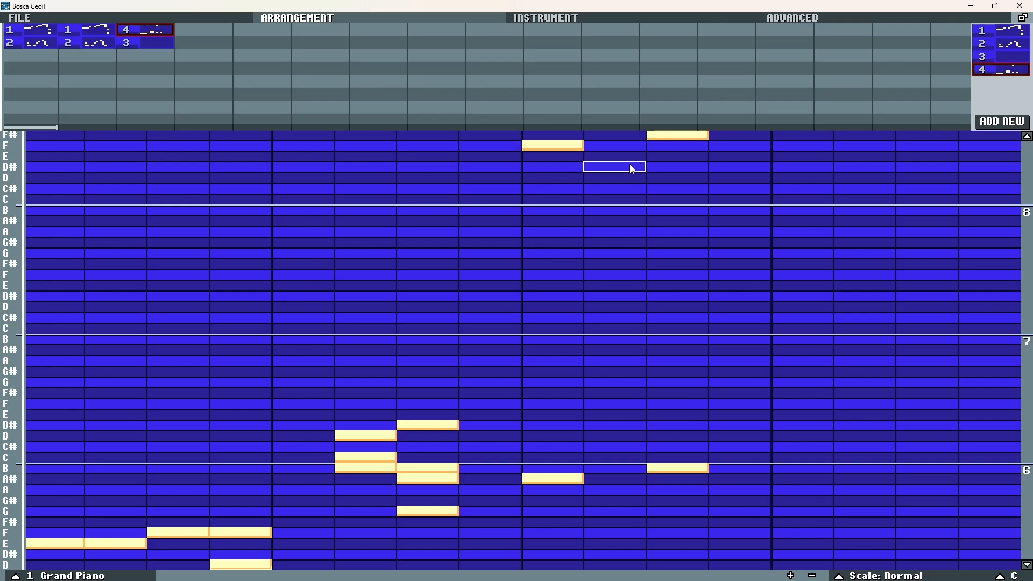
right_click(678, 135)
right_click(563, 145)
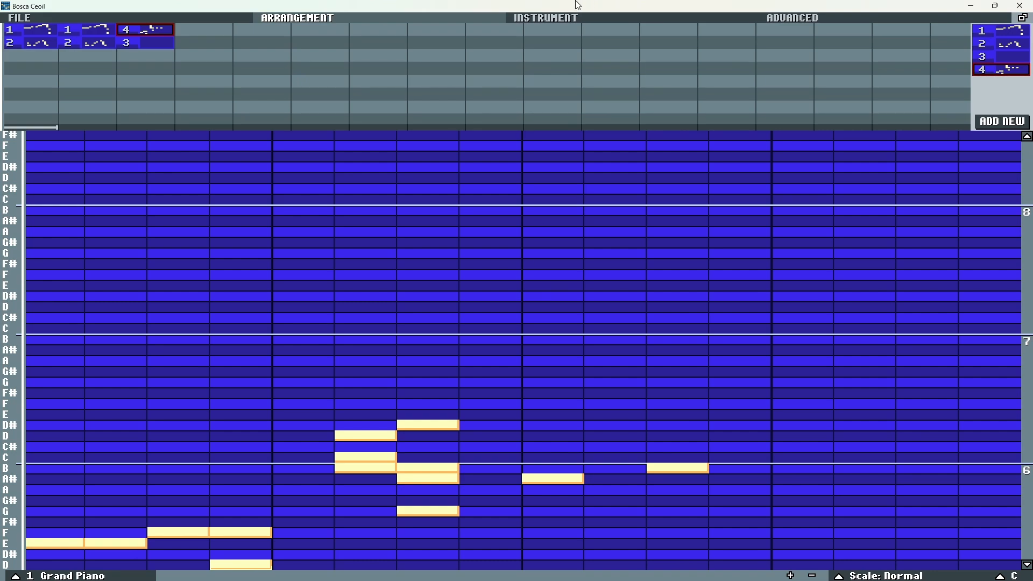
- Add a second instrument, Hard Dis.Guitar 3, and assign it to pattern 4
left_click(534, 19)
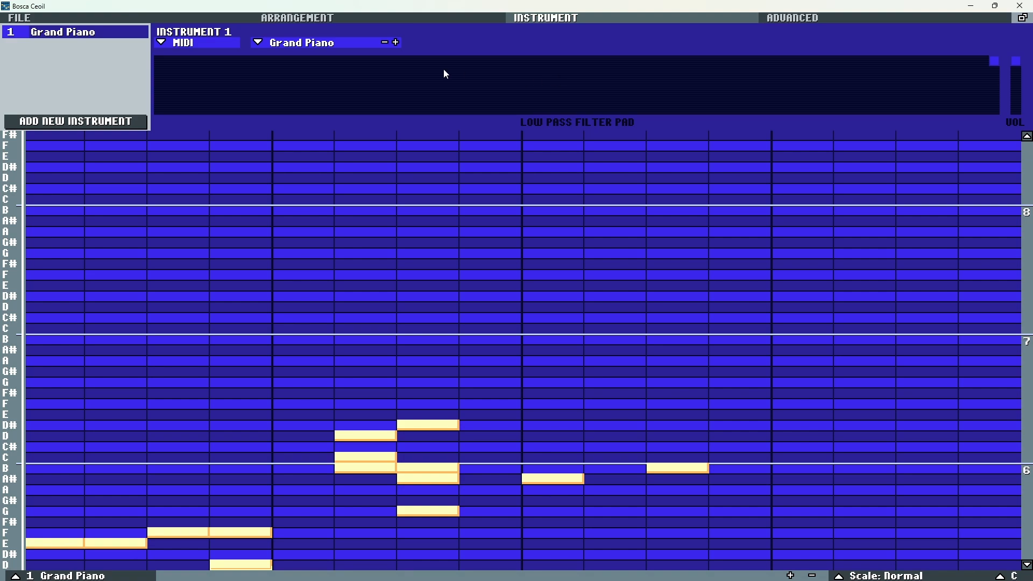
left_click(127, 121)
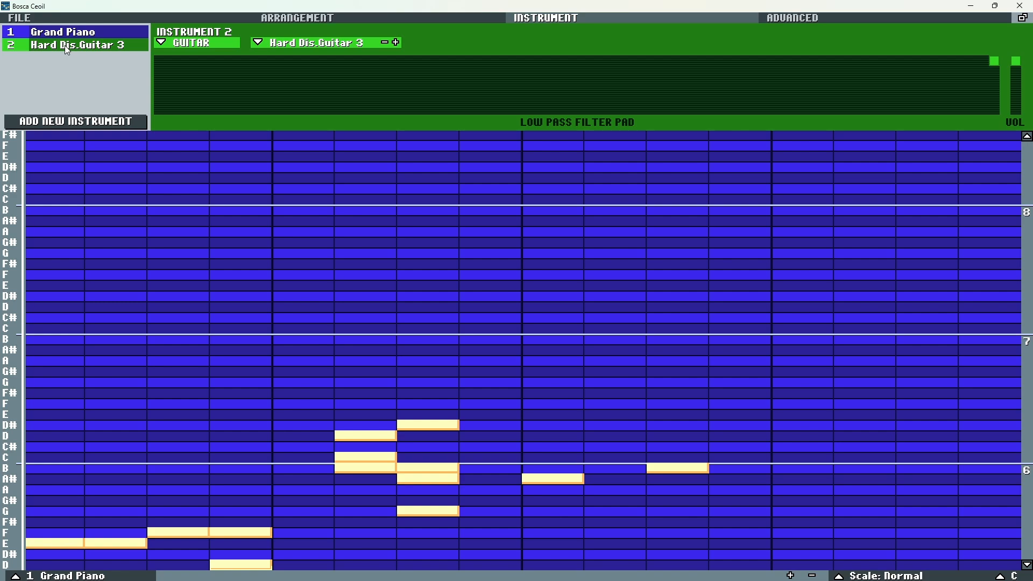
left_click(42, 574)
left_click(34, 565)
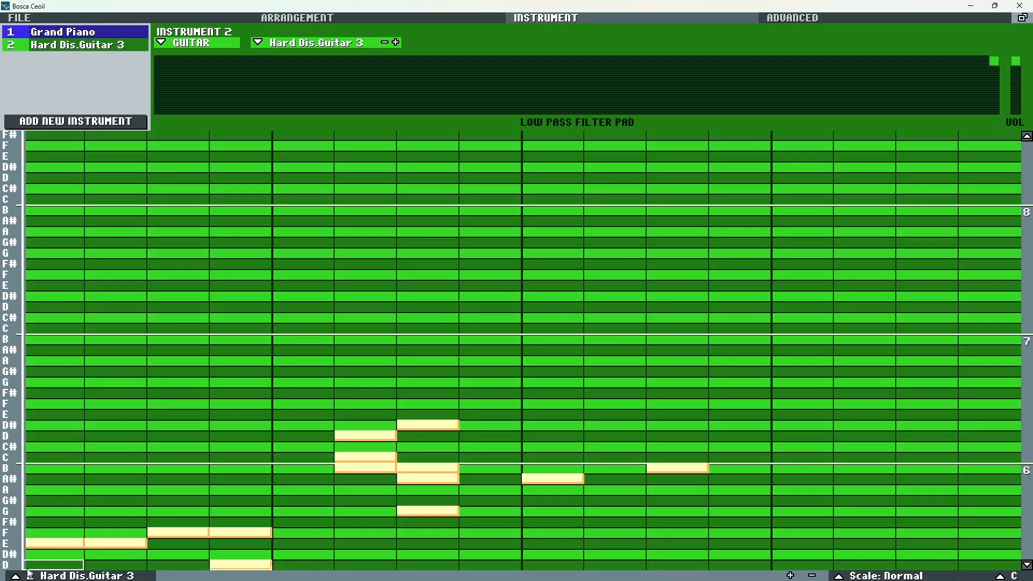
left_click(38, 575)
left_click(49, 565)
- Remove patterns 1, 2 and 3 from all the arrangement slots they occupy
left_click(289, 18)
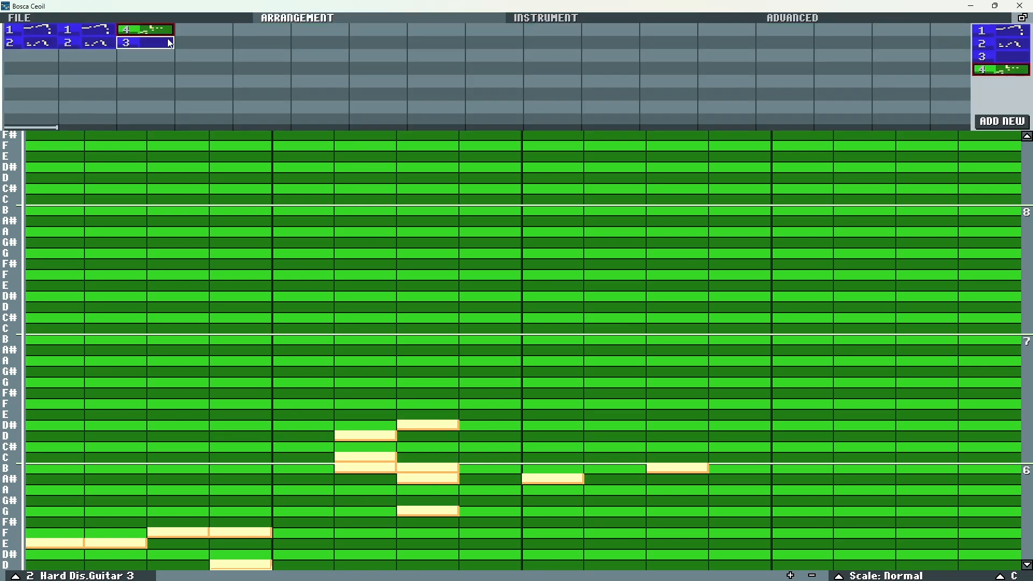
right_click(141, 43)
right_click(85, 43)
right_click(85, 29)
right_click(43, 31)
- Duplicate pattern 4 and place the original alone in the arrangement's first slot
left_click(135, 24, "shift")
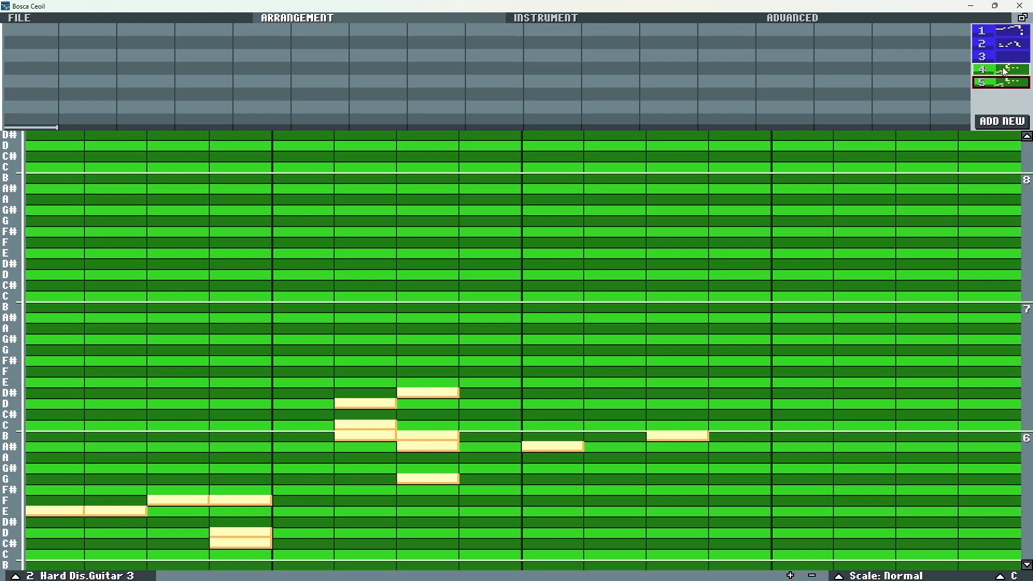
left_click_drag(1004, 70, 22, 32)
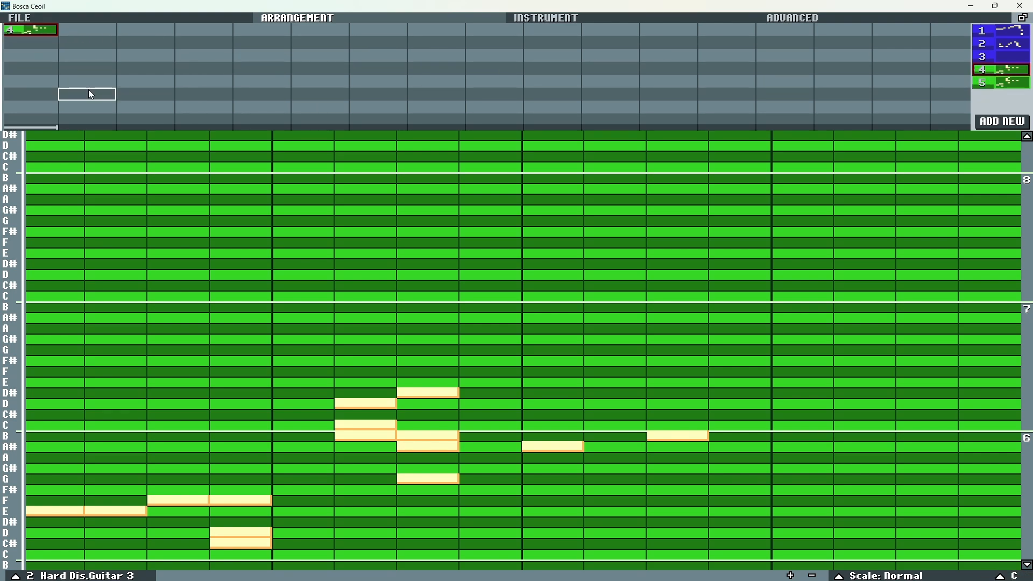
key("space")
- Delete all the notes in pattern 4
right_click(128, 512)
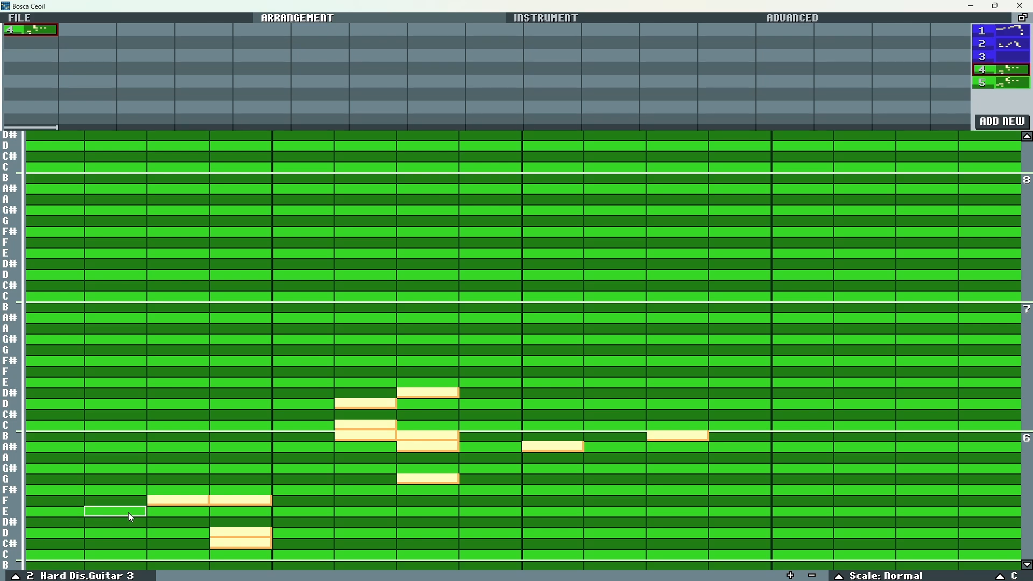
right_click(240, 500)
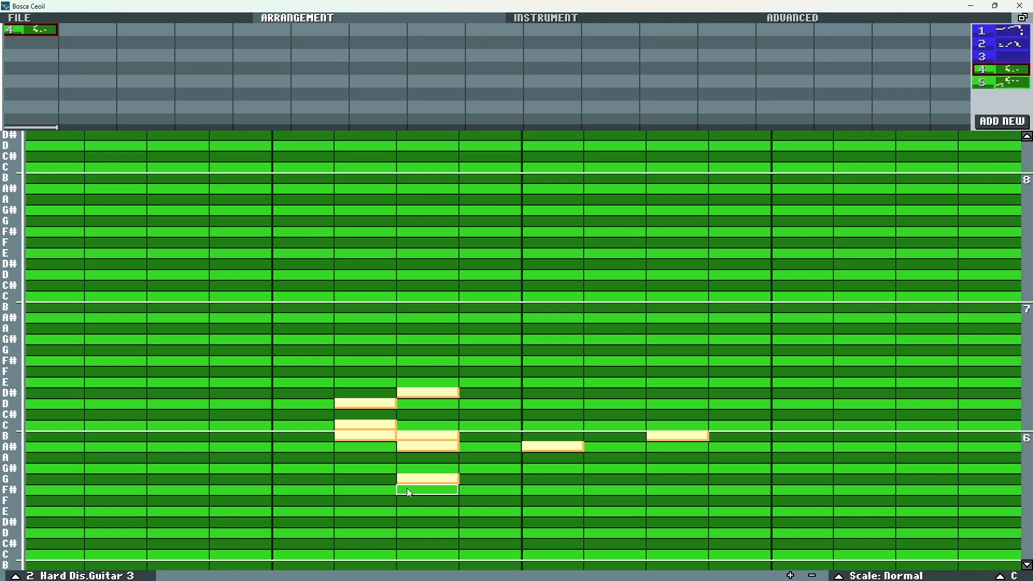
right_click(428, 478)
right_click(428, 446)
right_click(428, 436)
right_click(428, 393)
right_click(366, 425)
right_click(366, 436)
right_click(553, 446)
right_click(667, 437)
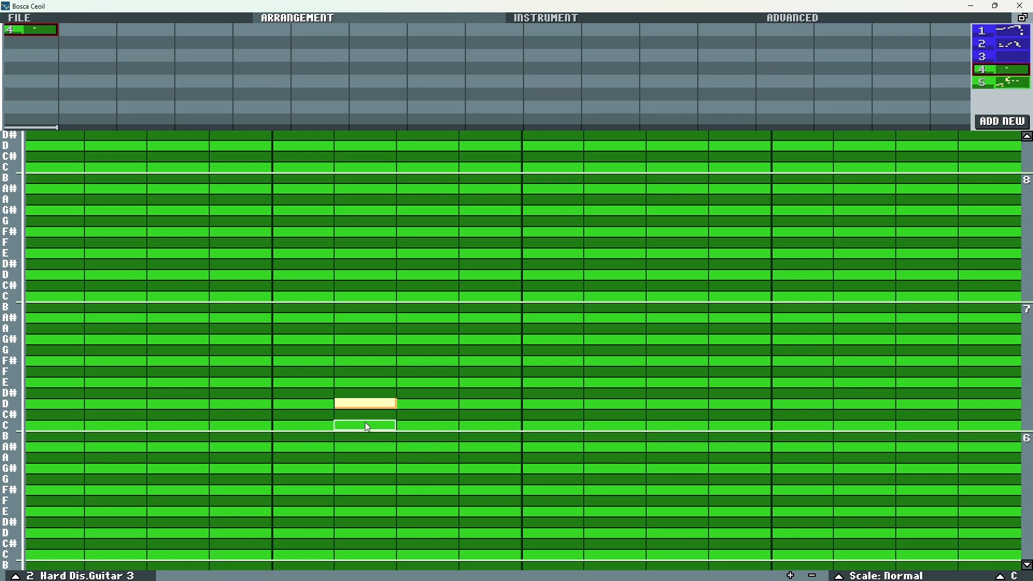
- Try the Drumkit category for instrument 2, choosing Simple Drumkit and SiON Drumkit
left_click(545, 22)
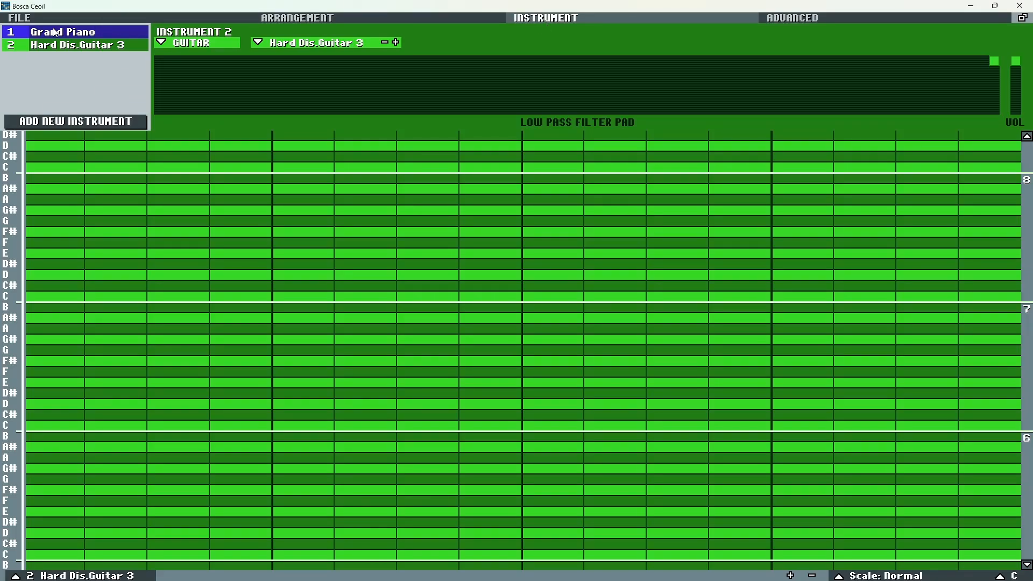
left_click(214, 45)
left_click(176, 64)
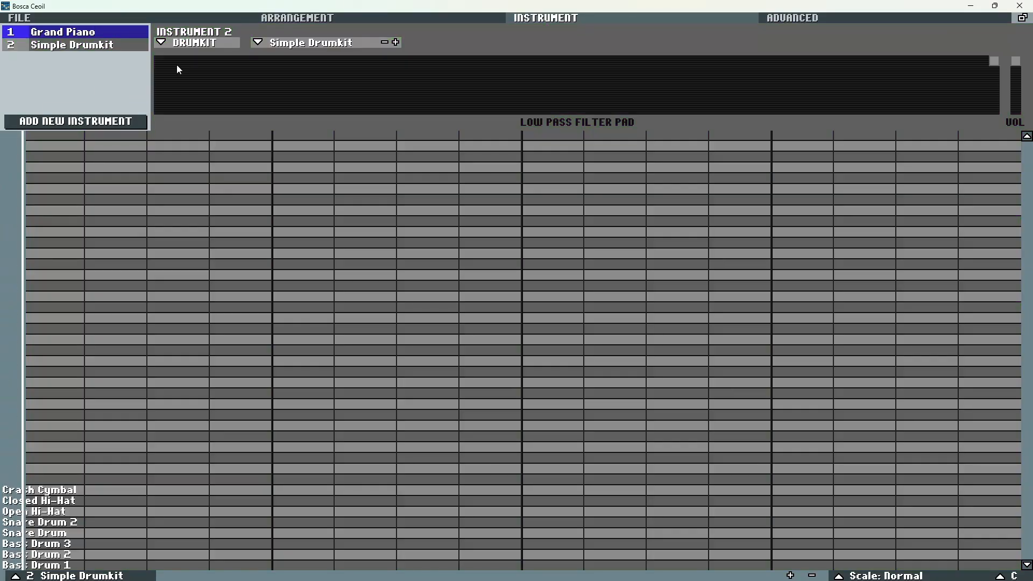
left_click(260, 43)
left_click(289, 65)
- Set instrument 2 to the Grand Piano in the MIDI category
left_click(161, 43)
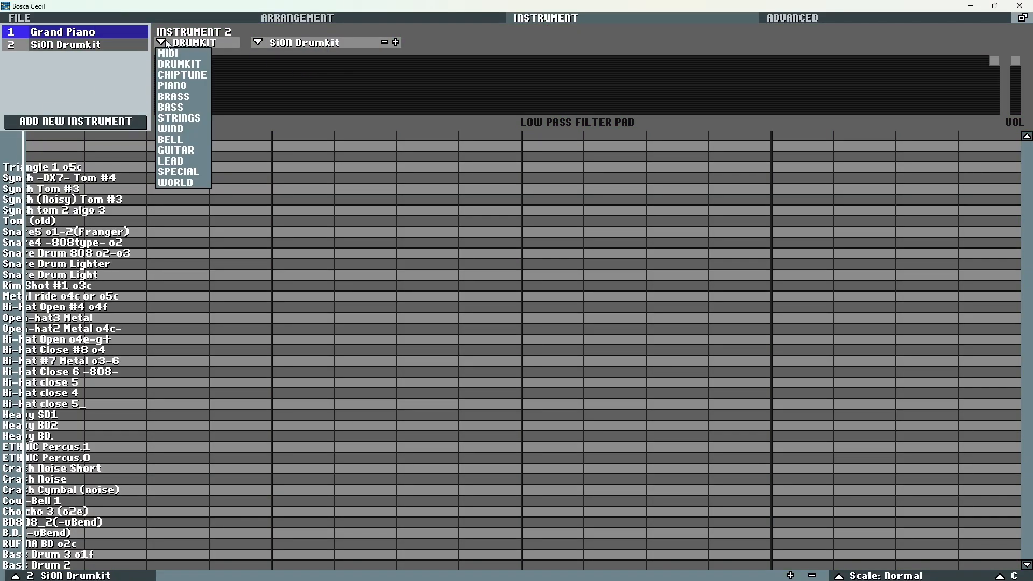
left_click(183, 65)
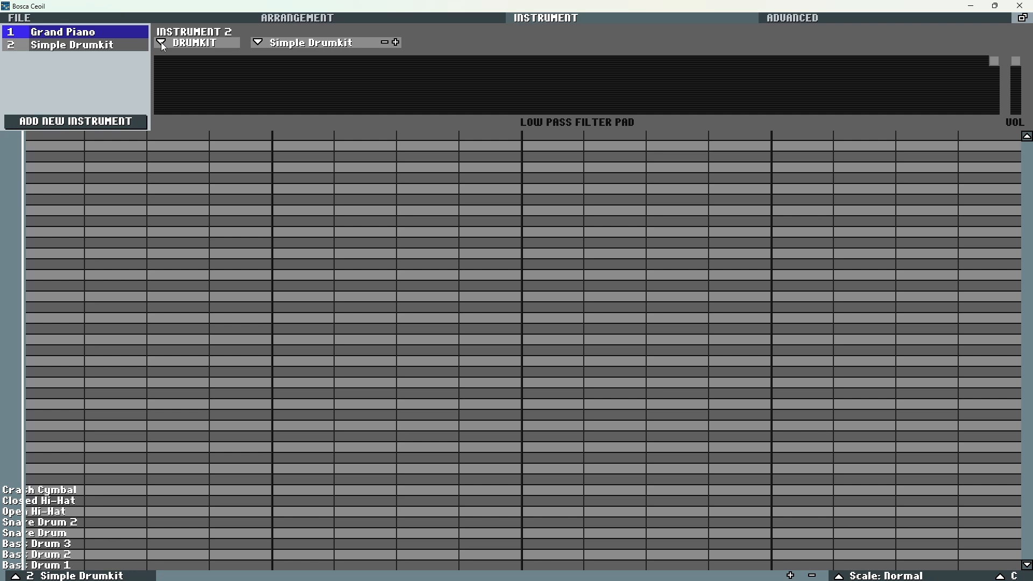
left_click(160, 42)
left_click(173, 49)
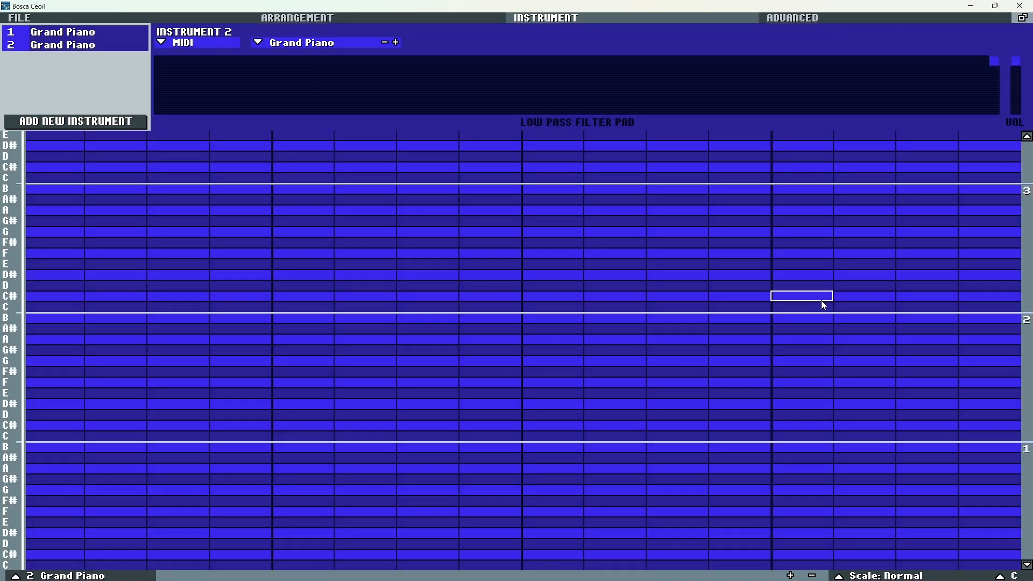
- Draw low four-column notes on E and F# from column 1 of pattern 4, play them, and delete both
left_click(285, 19)
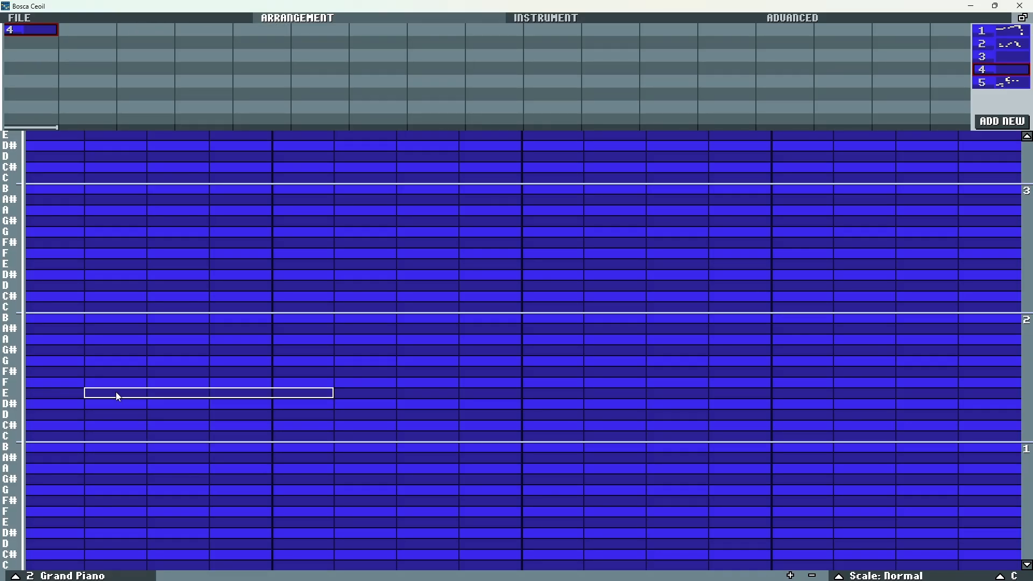
left_click(73, 397)
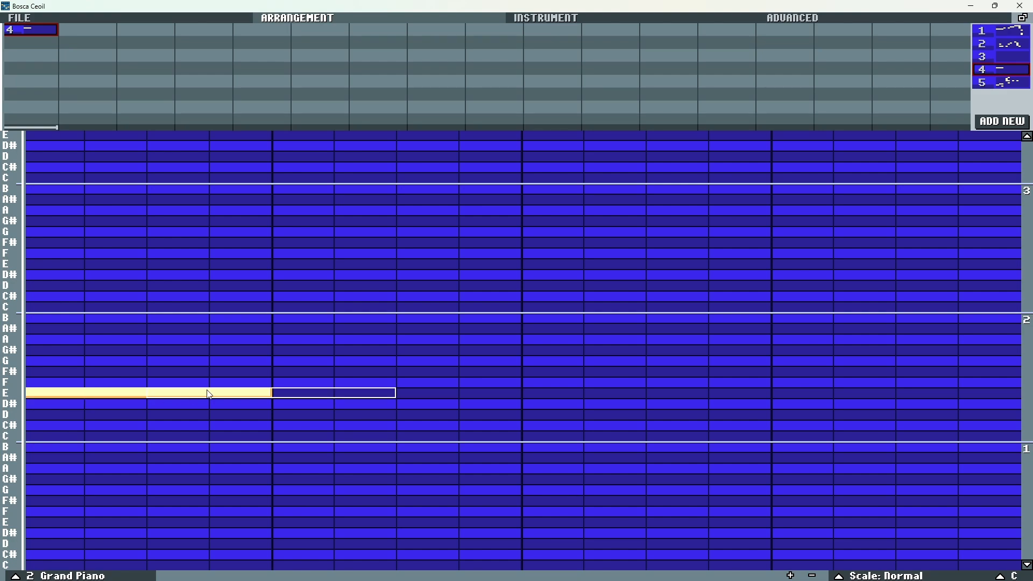
left_click(63, 371)
key("space")
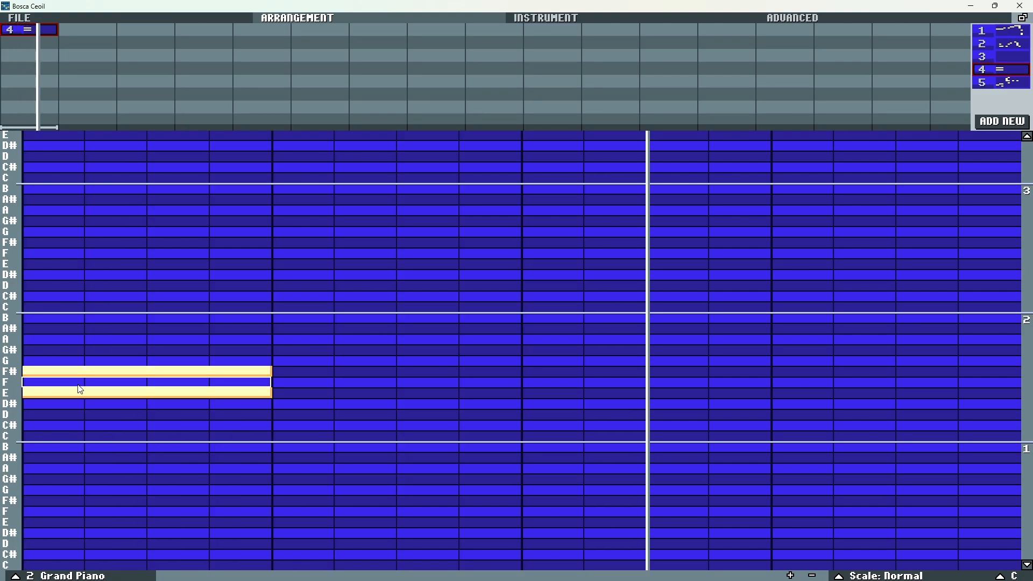
right_click(58, 392)
right_click(64, 371)
- Draw four-column notes on D#, F, D# and C# across the middle octaves of pattern 4, and delete them all
scroll(170, 363, "up", 6)
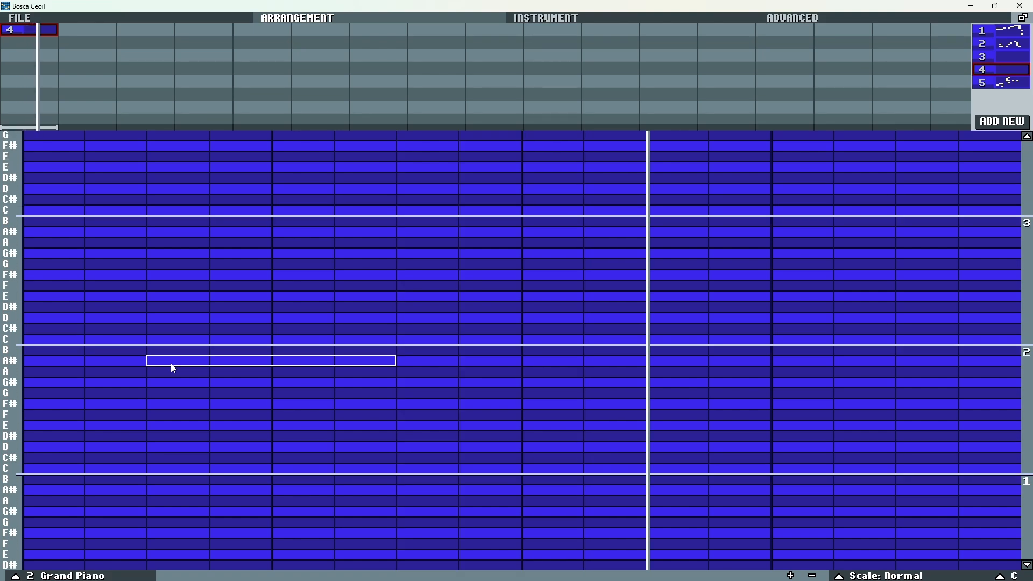
scroll(170, 363, "up", 6)
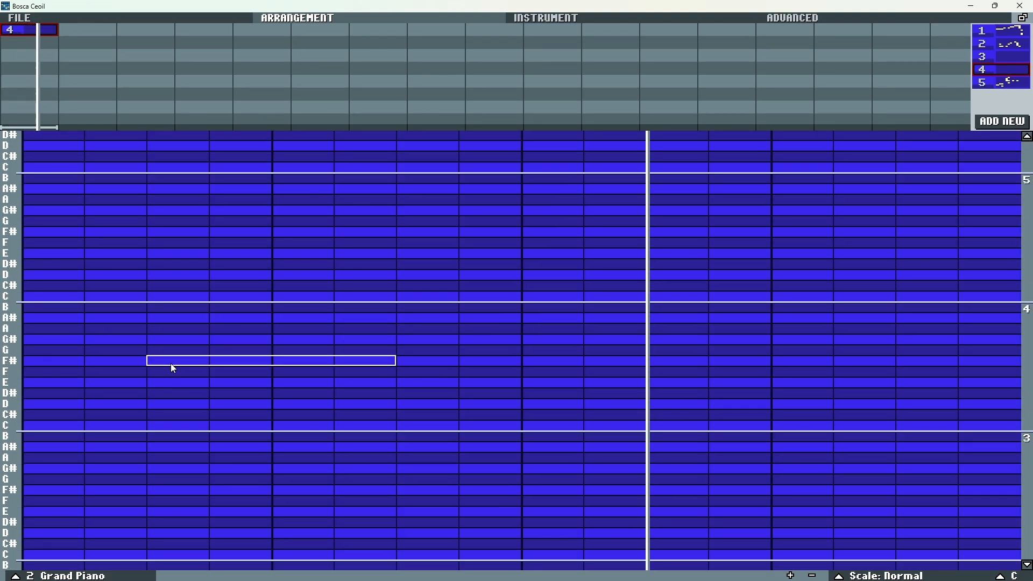
left_click(54, 264)
left_click(394, 243)
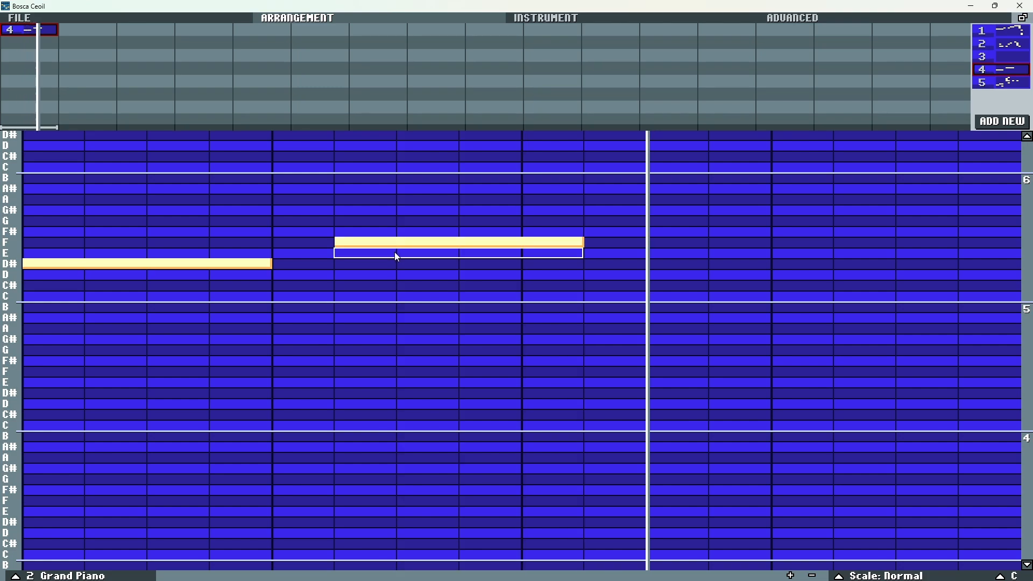
left_click(738, 264)
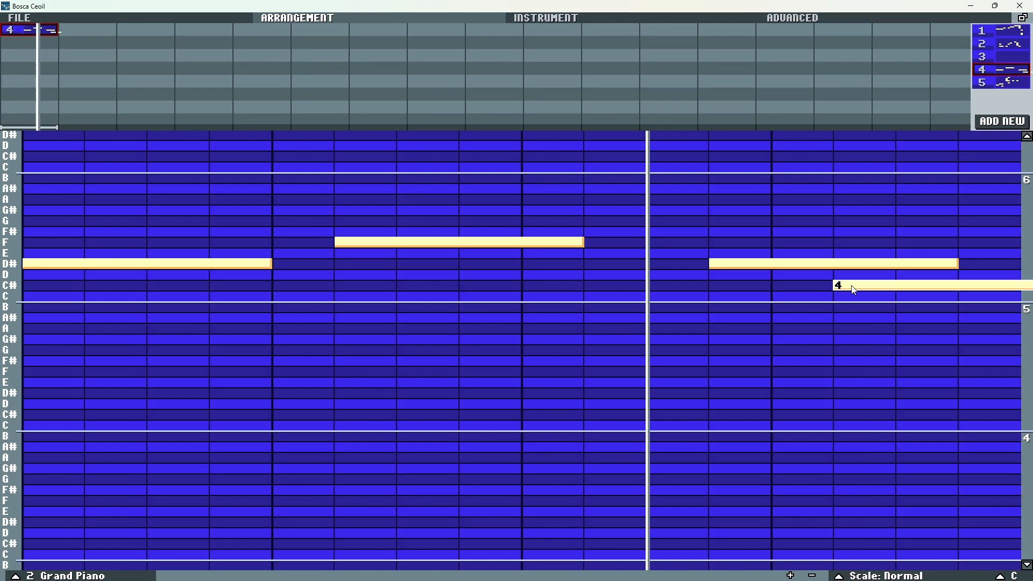
left_click(805, 286)
right_click(795, 287)
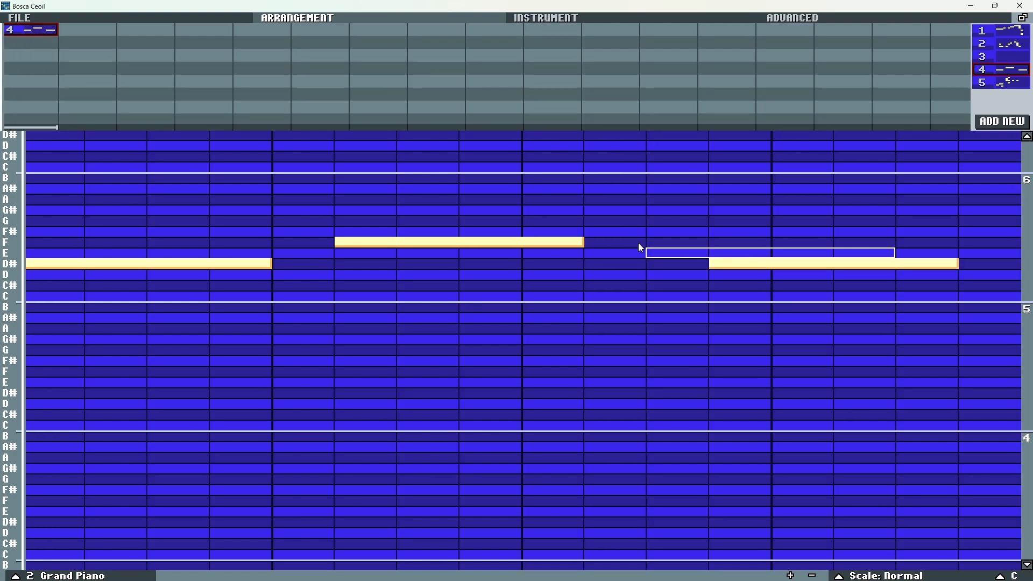
right_click(715, 264)
right_click(341, 242)
right_click(157, 264)
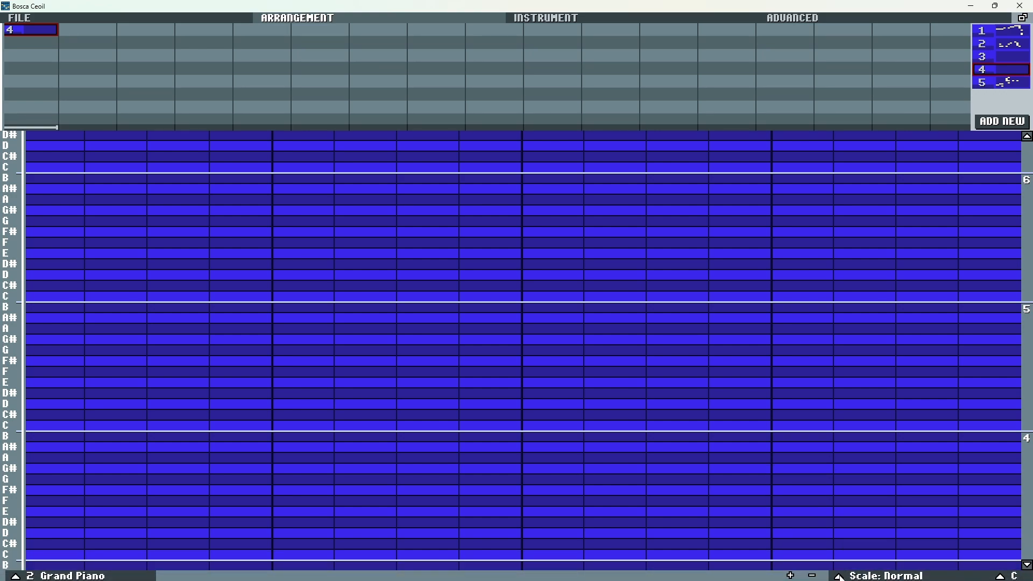
- Set the scale to Major and draw four-column notes: C and E from column 1, G from column 5, and E from column 9
left_click(882, 576)
left_click(879, 338)
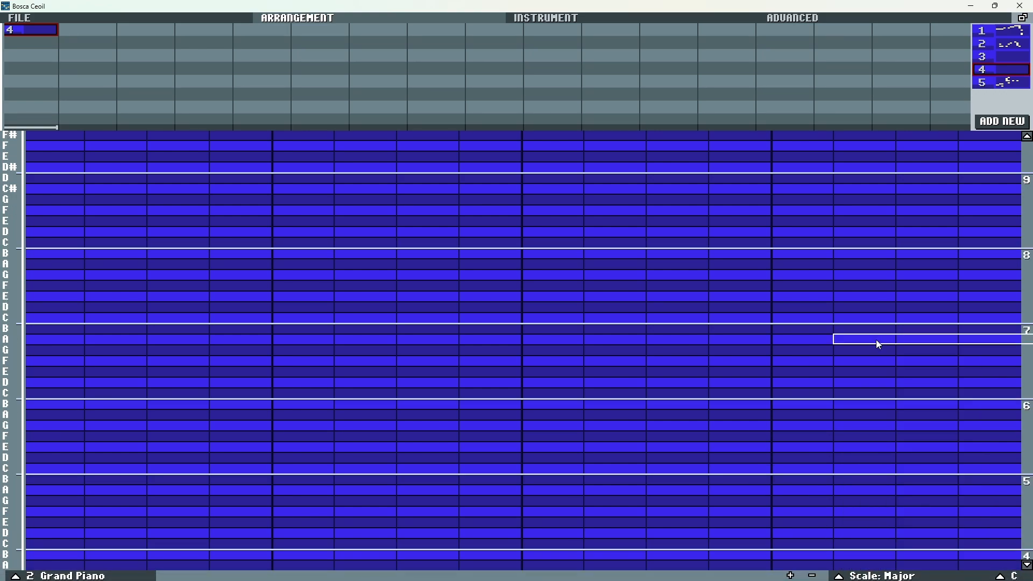
left_click(44, 317)
left_click(46, 296)
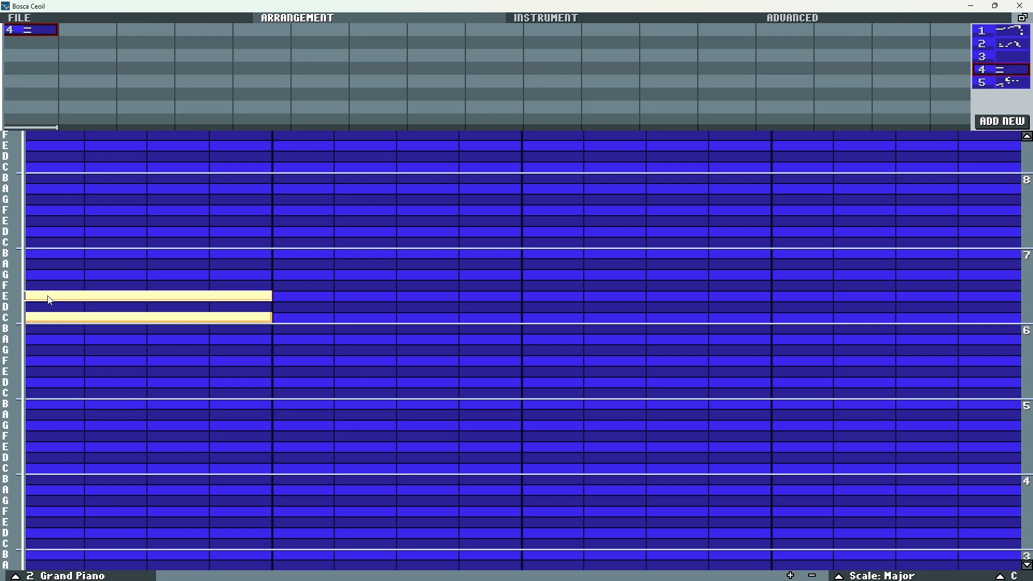
left_click(321, 276)
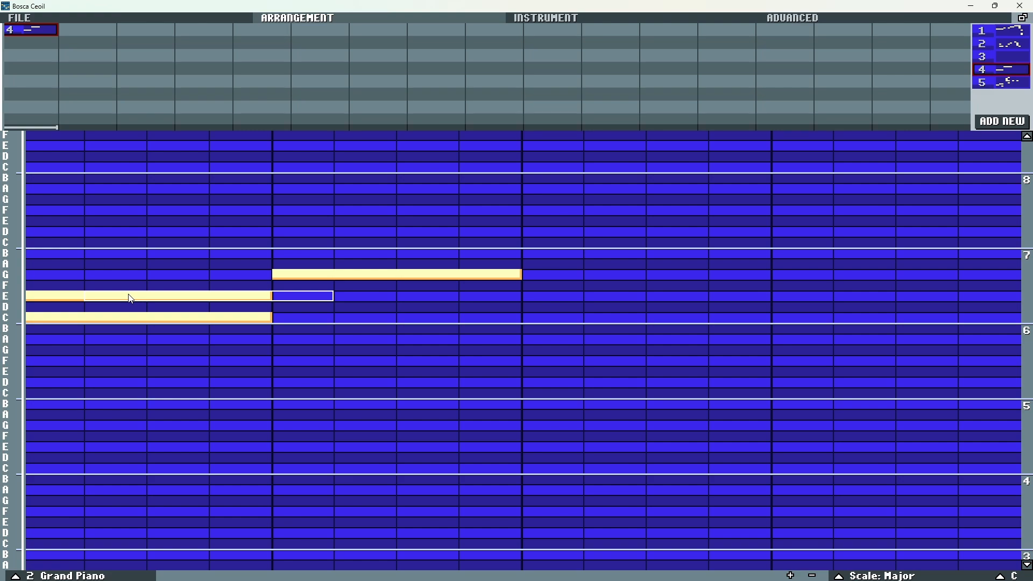
left_click(553, 297)
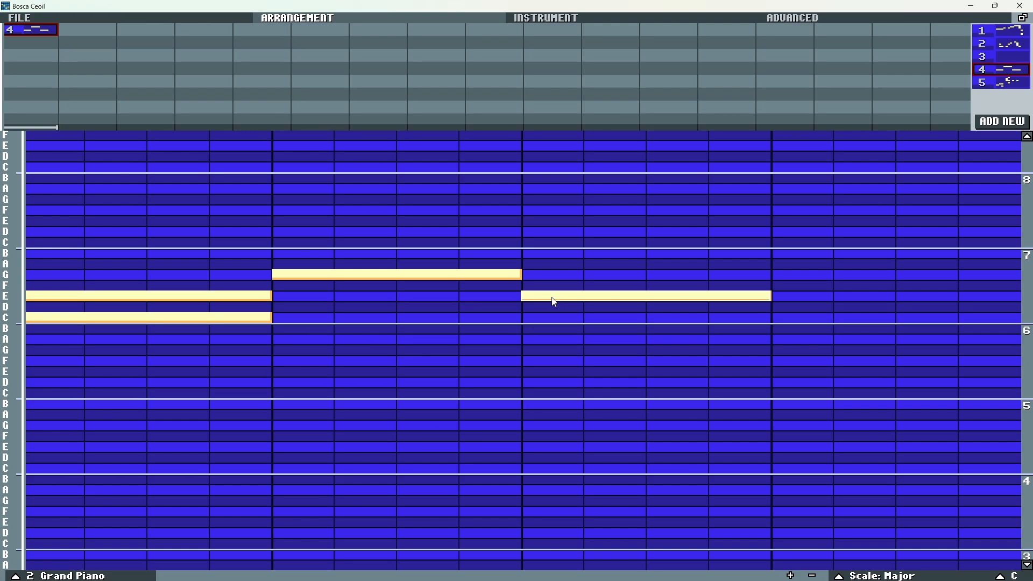
- Add four-column notes on low D from columns 8 and 13, high G from column 8 and high F from column 12, and play the pattern
left_click(92, 16)
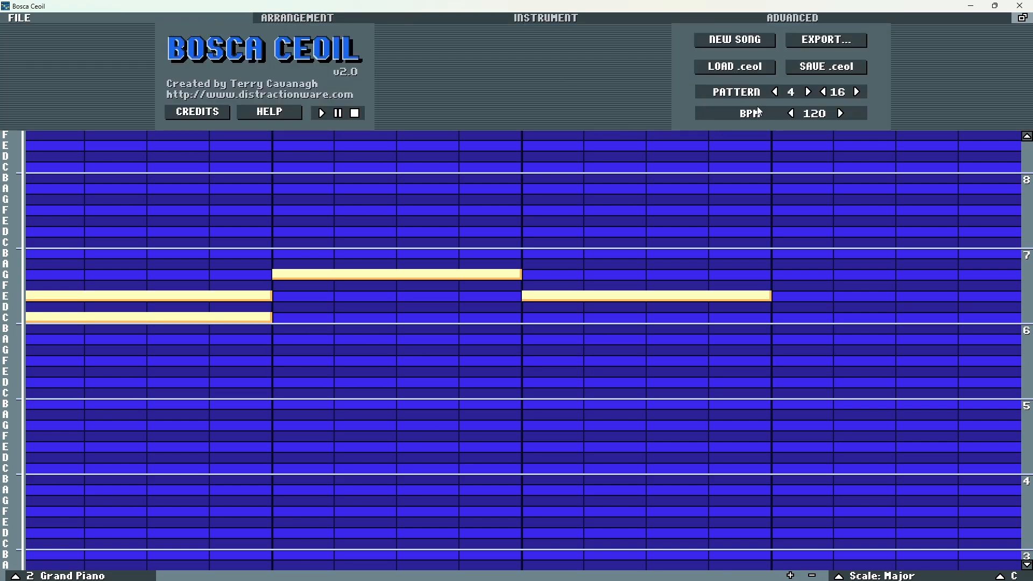
left_click(774, 382)
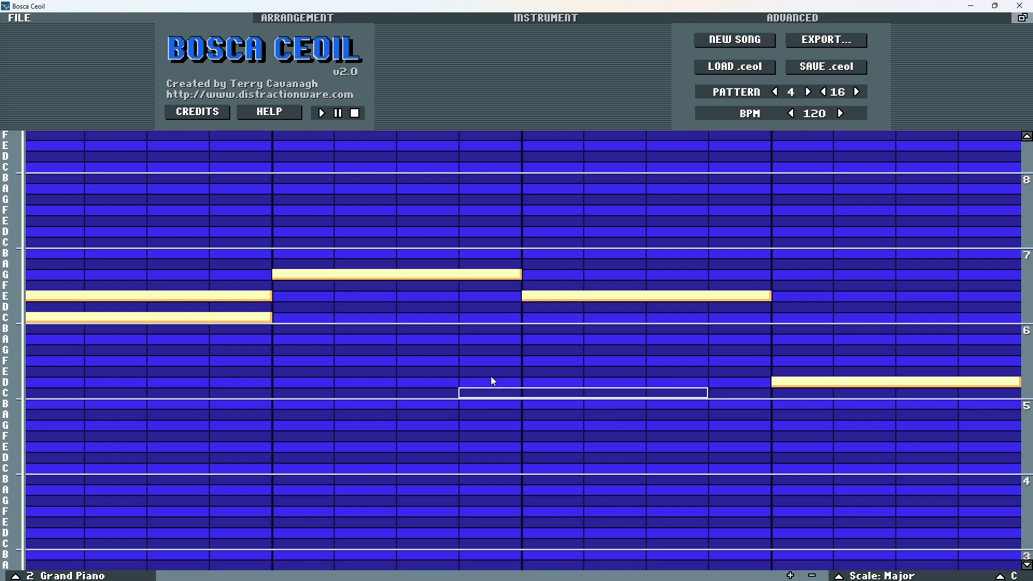
left_click(729, 211)
left_click(500, 199)
left_click(494, 382)
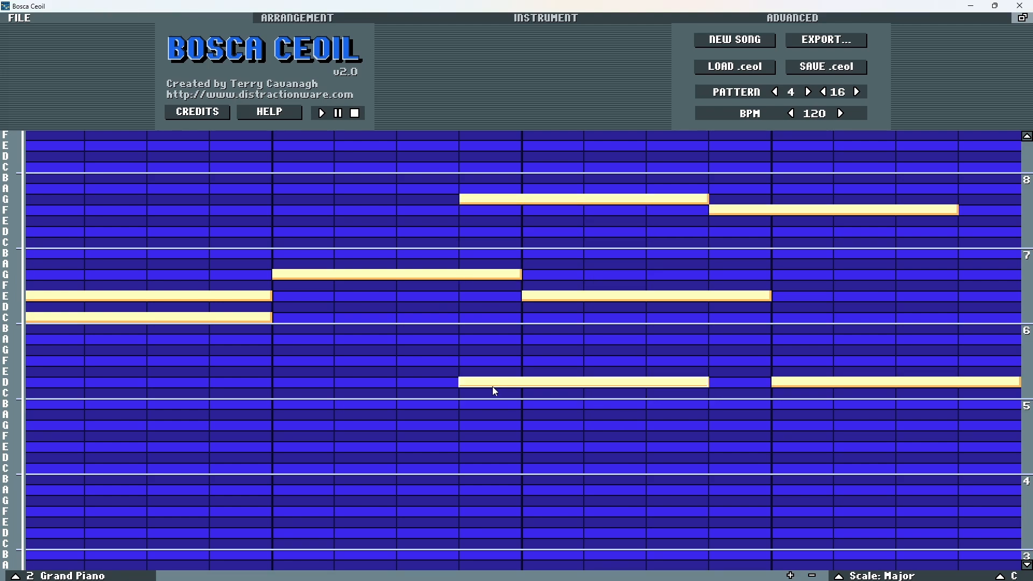
key("space")
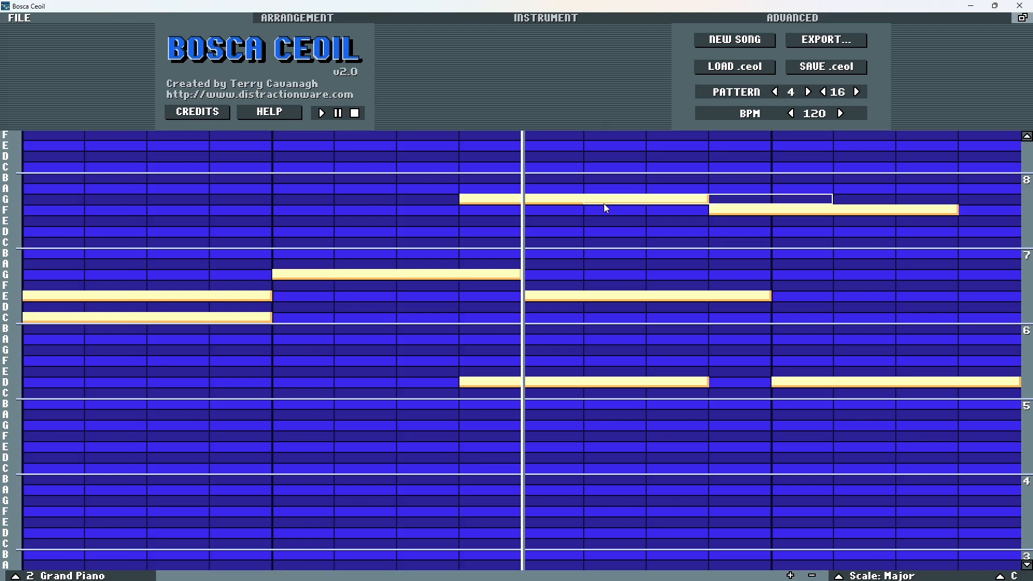
key("space")
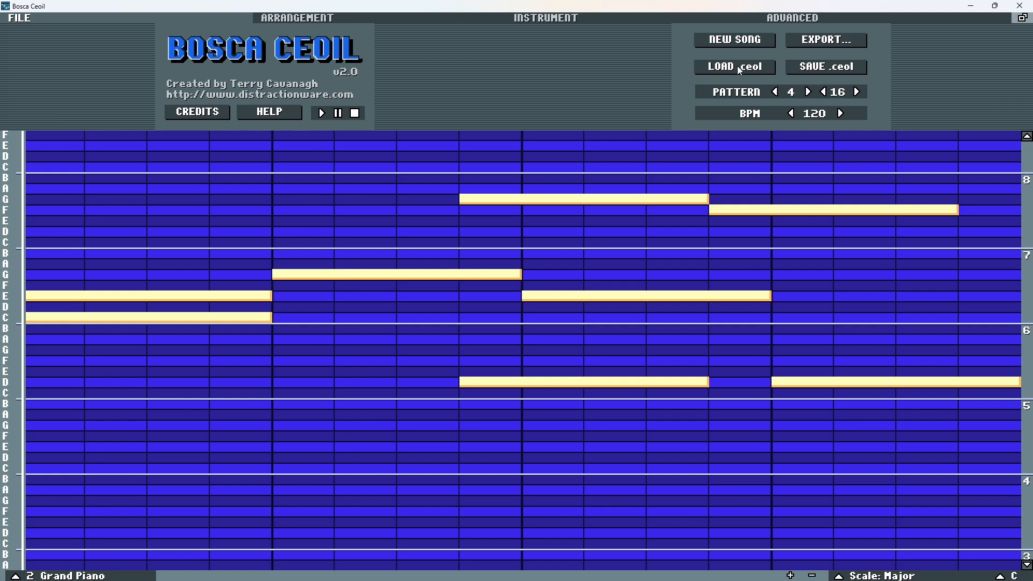
- Save the song to the Desktop as badmusic.ceol
left_click(820, 68)
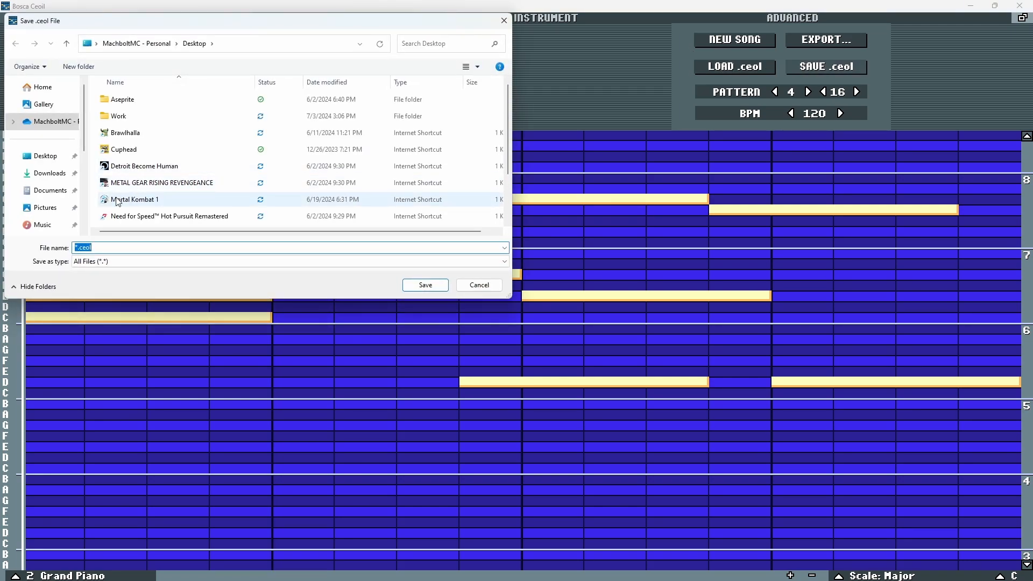
left_click(101, 249)
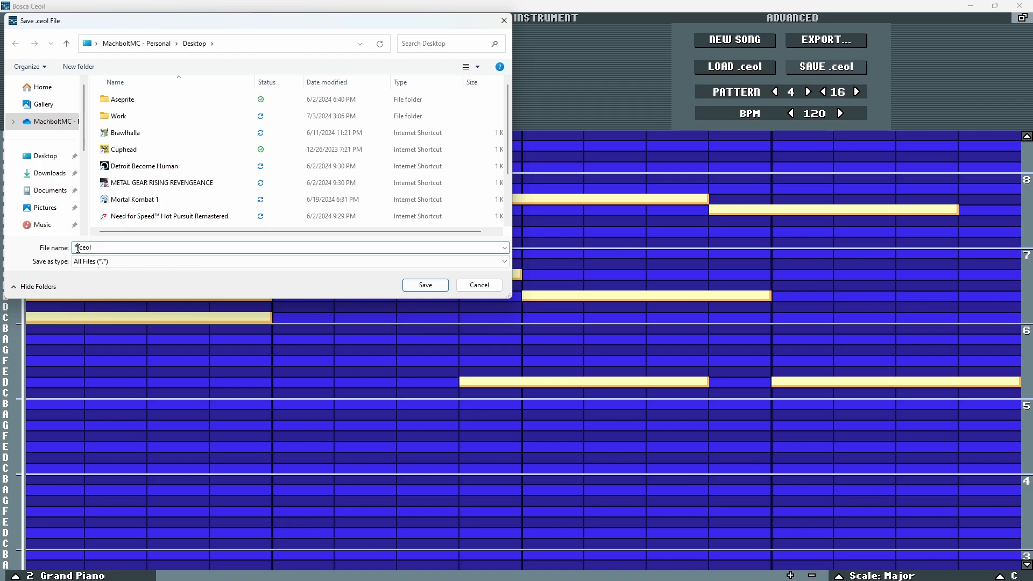
key("Home")
key("Delete")
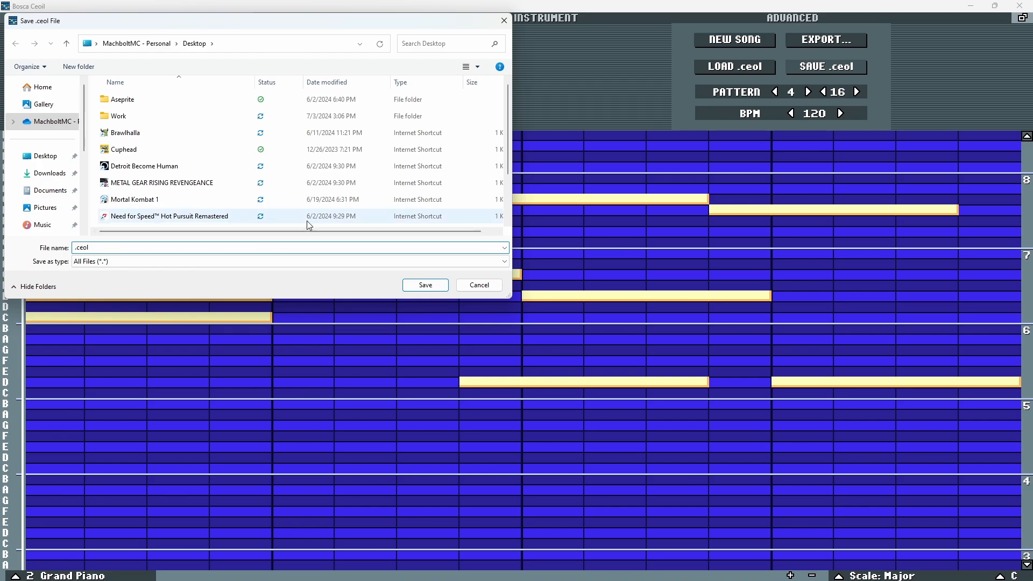
type("badmusic")
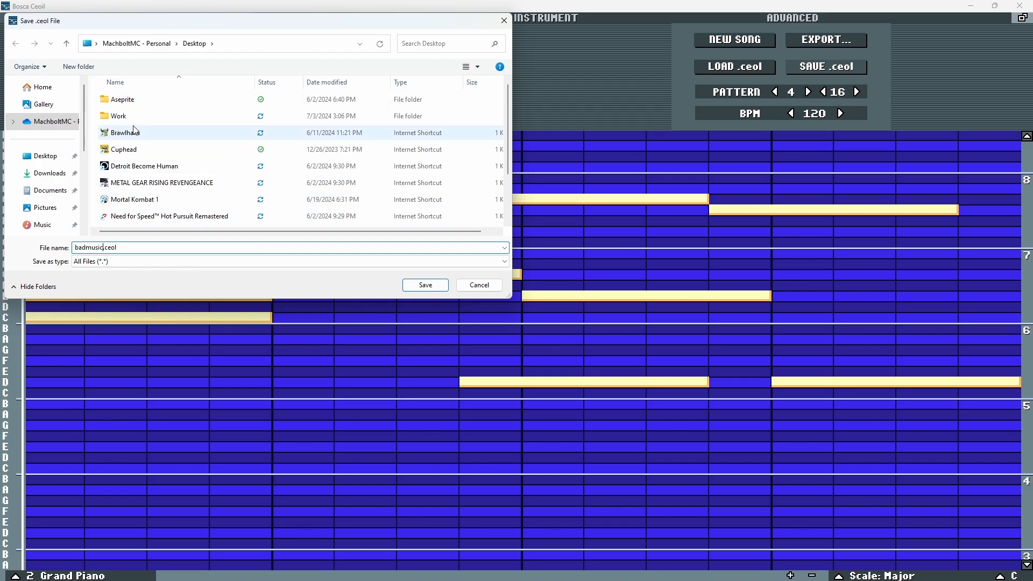
scroll(156, 173, "down", 2)
scroll(188, 194, "up", 3)
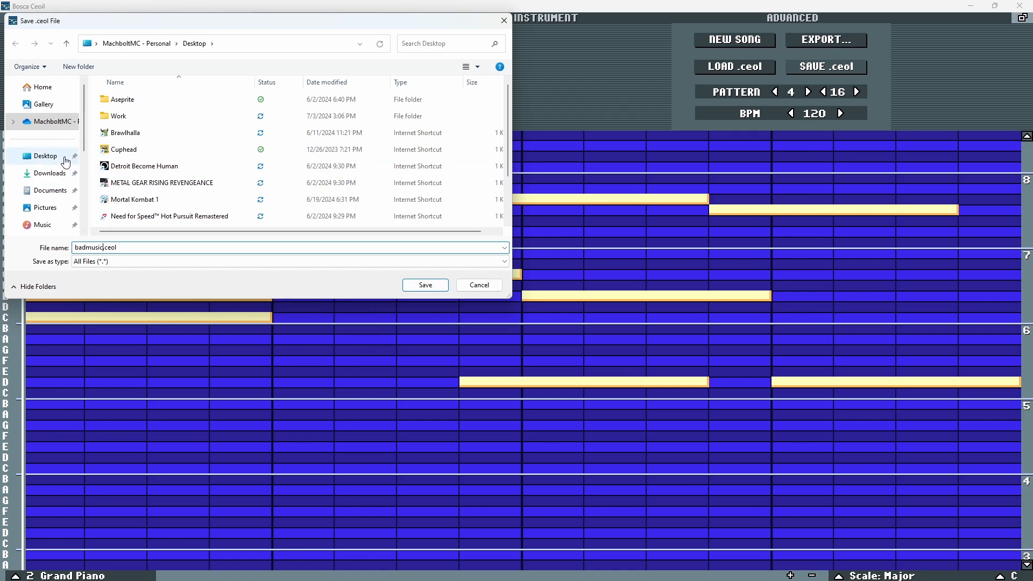
left_click(45, 156)
left_click(425, 284)
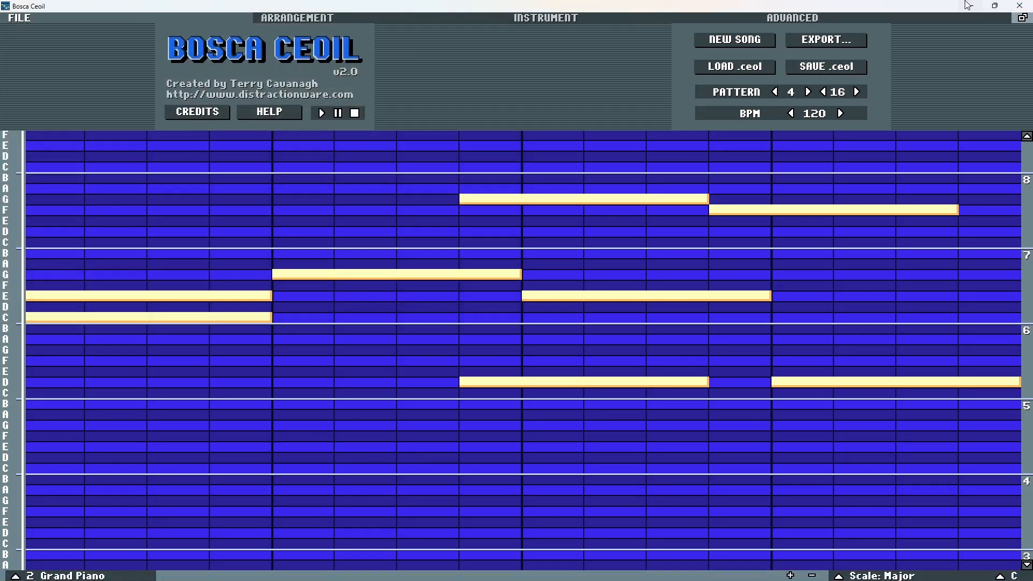
- Look at the desktop for the saved song file and return to Bosca Ceoil
left_click(971, 6)
left_click(969, 4)
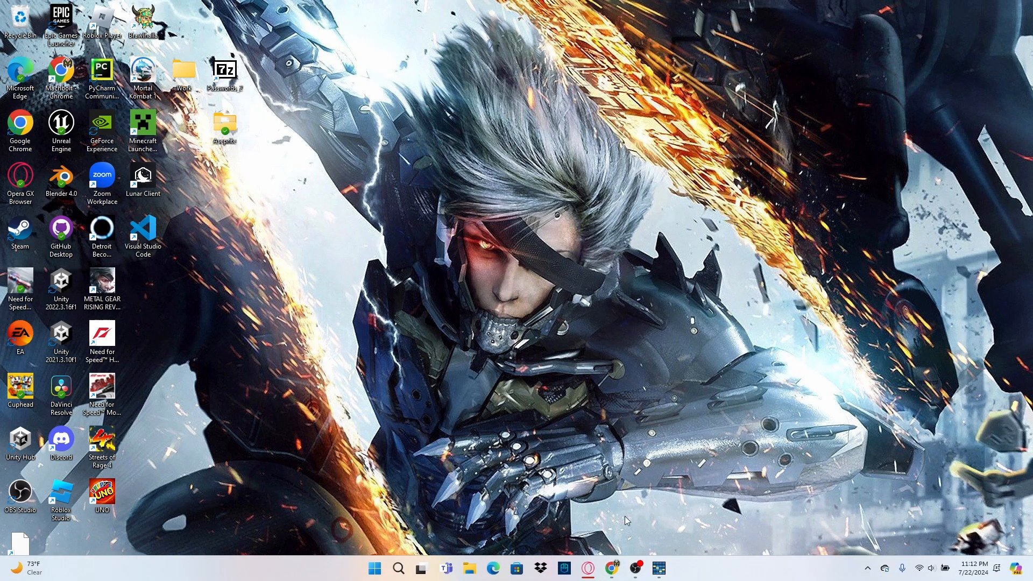
left_click(659, 568)
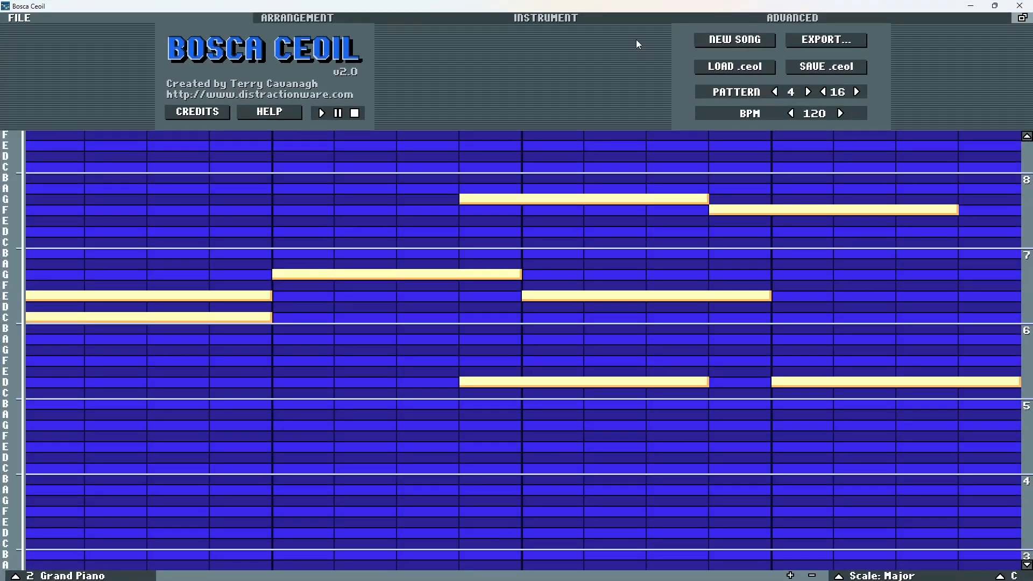
- Load badmusic.ceol from the Desktop and look at the available export formats without exporting
left_click(753, 71)
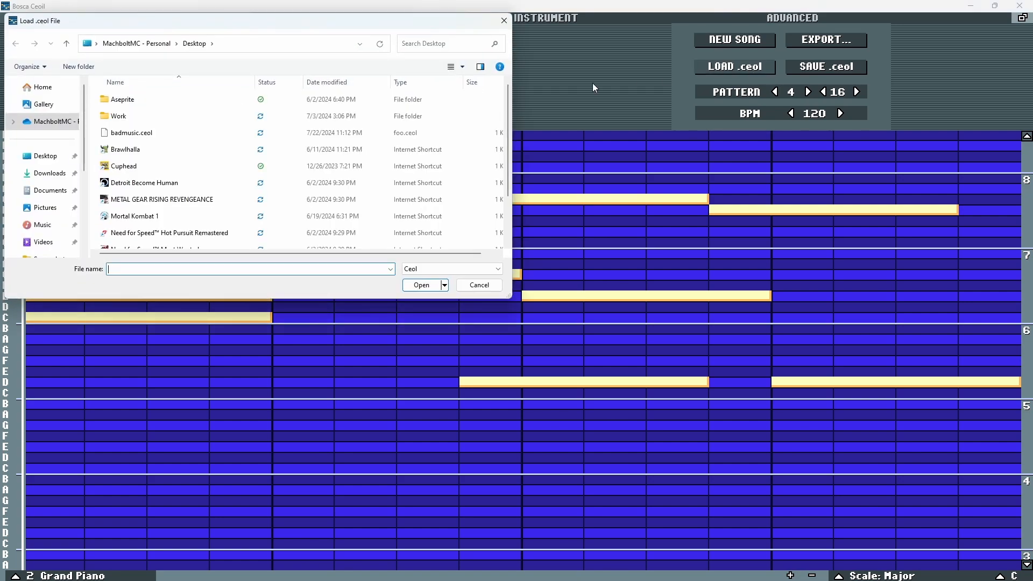
double_click(134, 136)
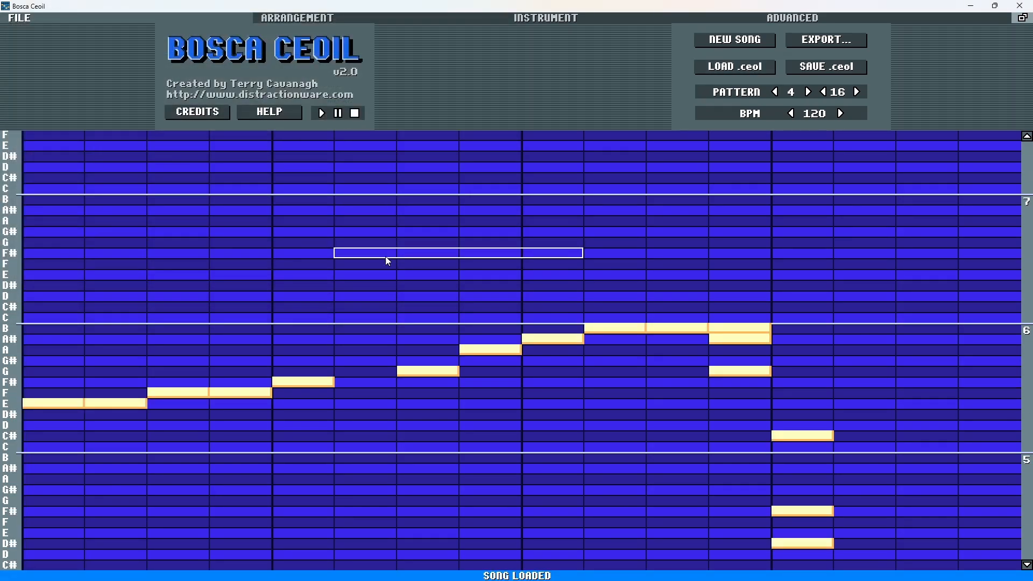
scroll(265, 357, "up", 5)
scroll(265, 357, "up", 8)
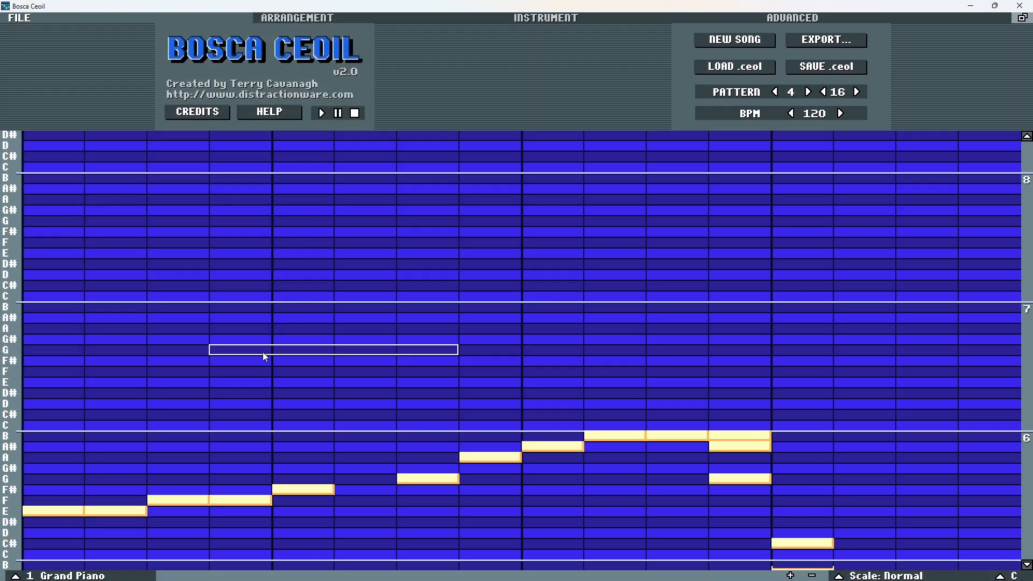
scroll(265, 357, "down", 8)
scroll(265, 357, "down", 5)
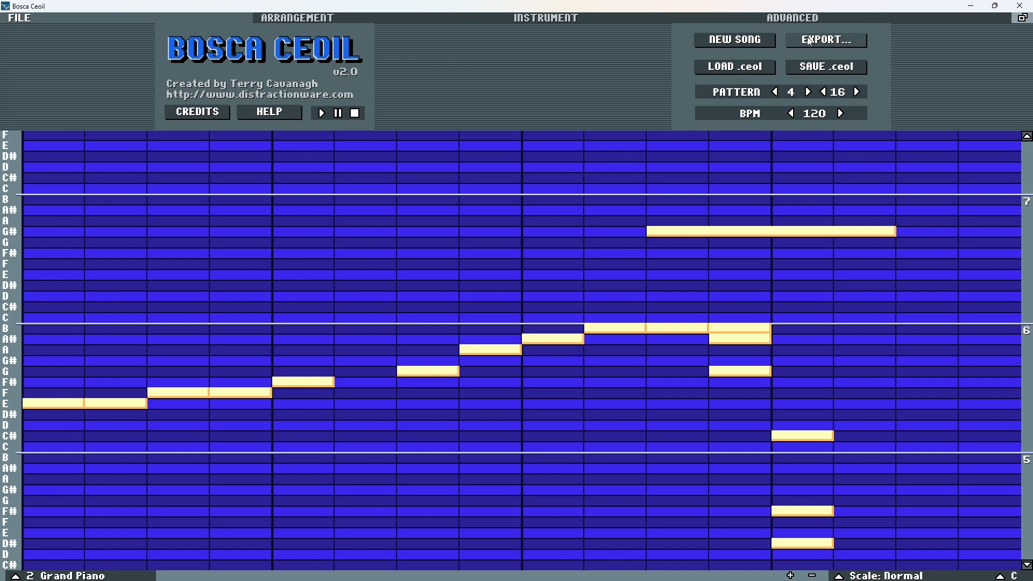
left_click(825, 41)
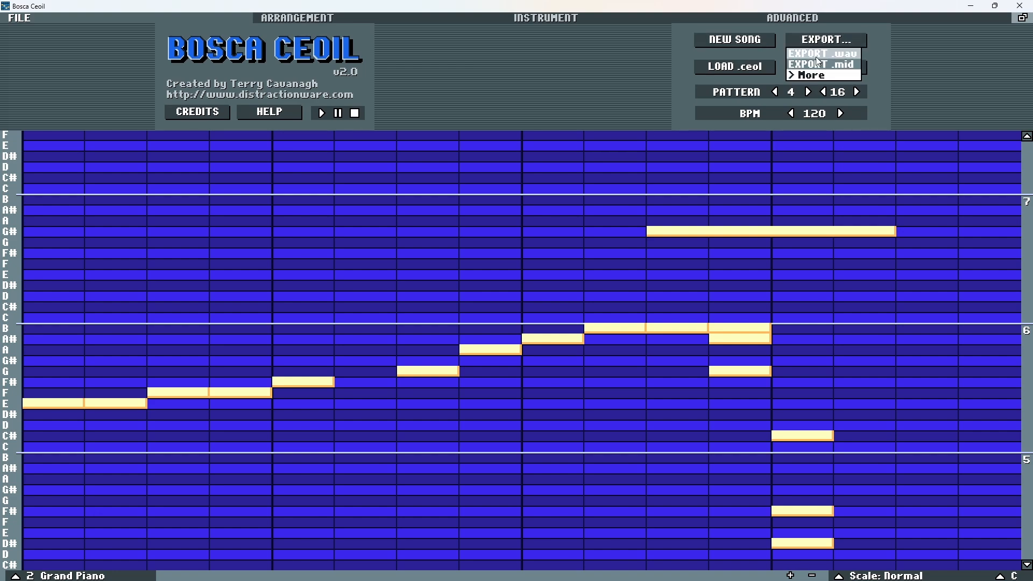
left_click(945, 87)
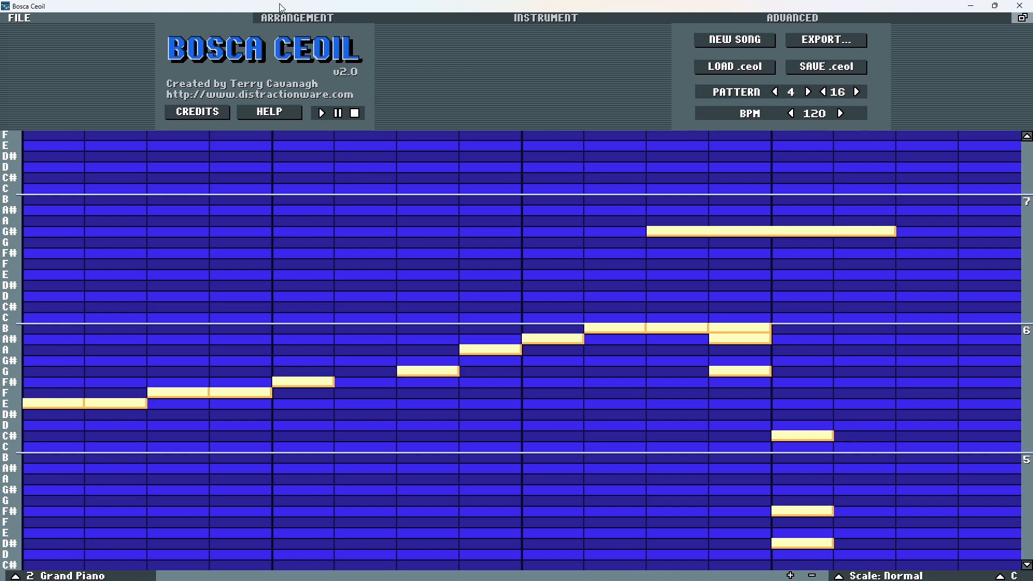
- Place patterns 2, 3 and 4 in bars 2, 3 and 4 of the arrangement's first channel
left_click(299, 17)
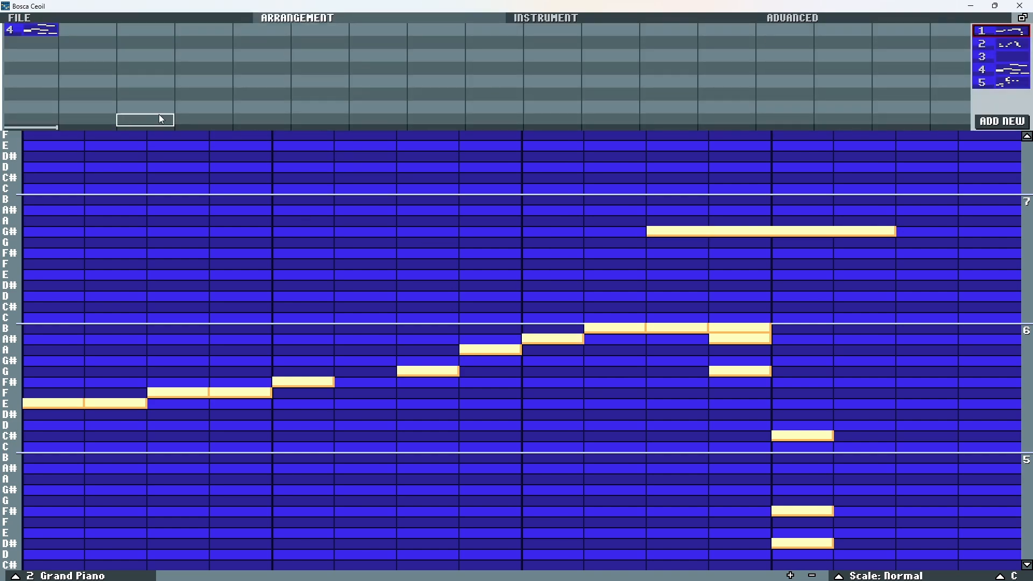
left_click_drag(1000, 44, 81, 31)
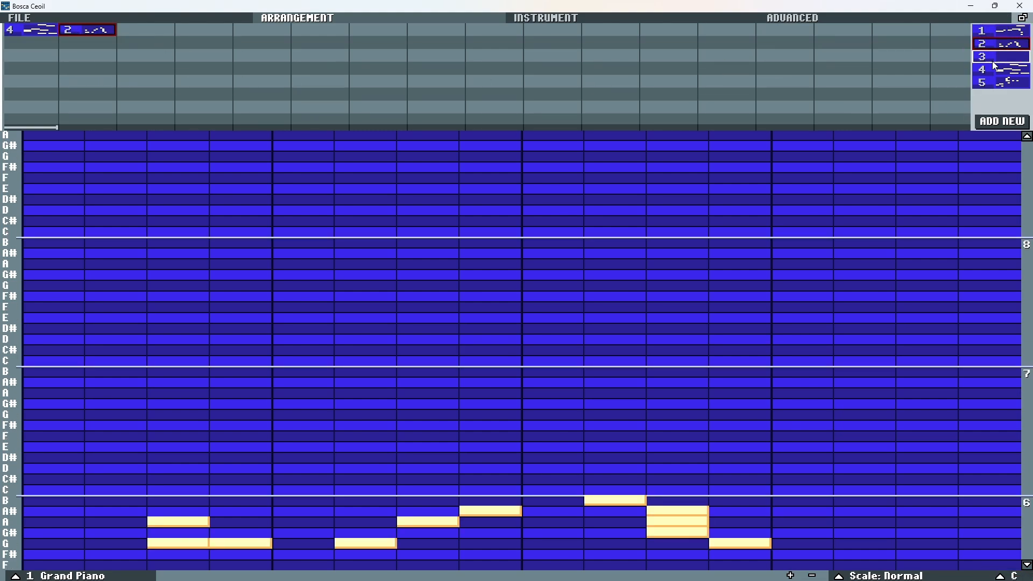
left_click_drag(998, 56, 124, 34)
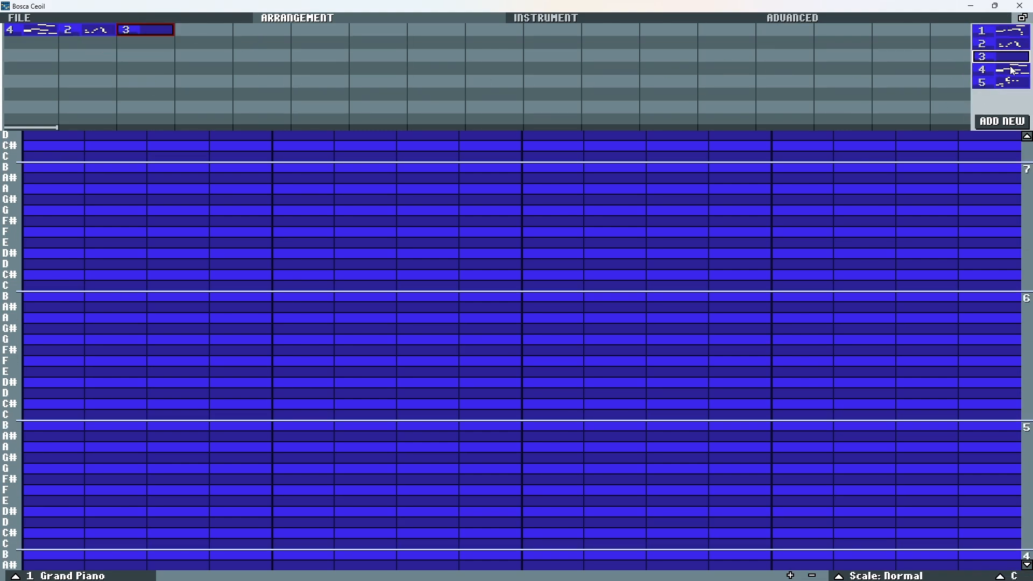
left_click_drag(1000, 70, 193, 39)
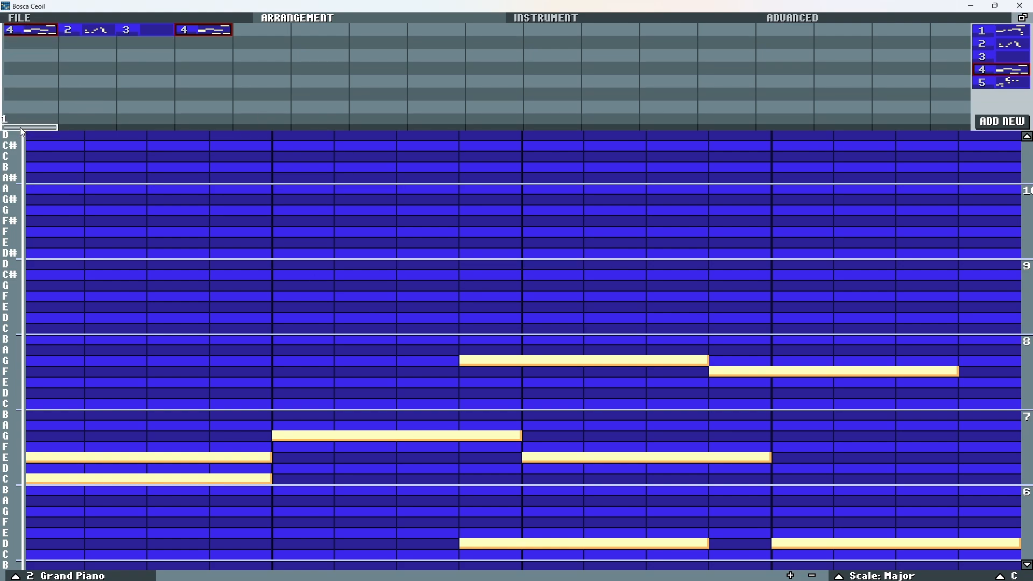
- Move the playback loop repeatedly between single bars 2, 3 and 4 of the arrangement timeline
left_click(87, 128)
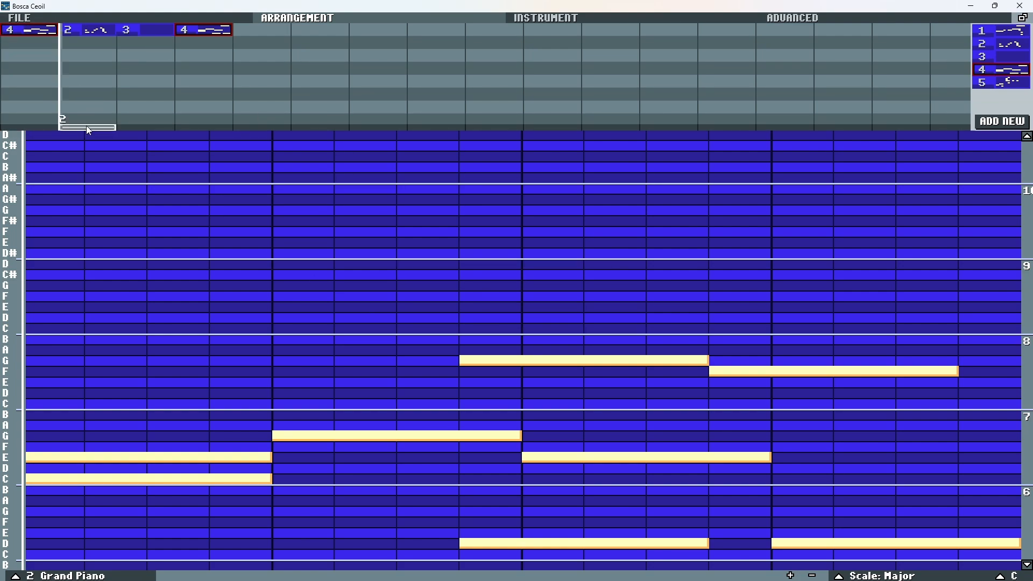
left_click(147, 125)
left_click(203, 126)
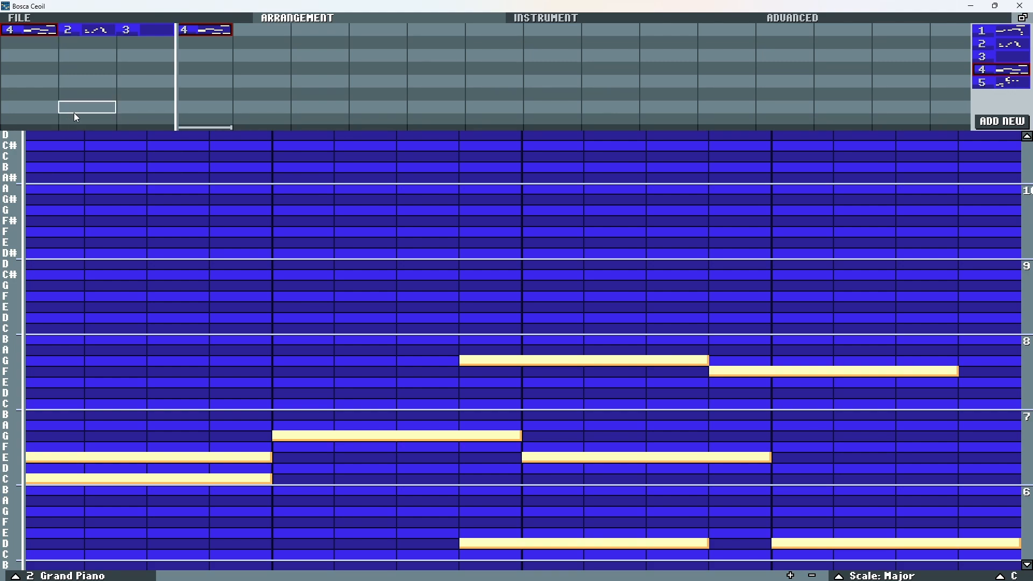
left_click_drag(70, 128, 131, 128)
left_click(131, 128)
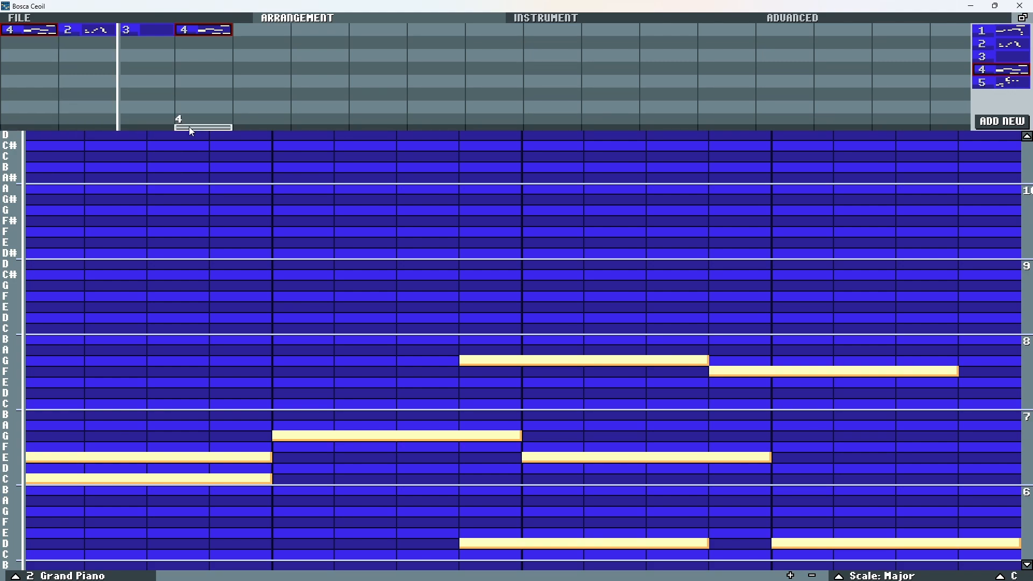
left_click(74, 126)
left_click(145, 128)
left_click(179, 128)
- Set the playback loop to cover bars 1 to 4 and play the arrangement
left_click(18, 126)
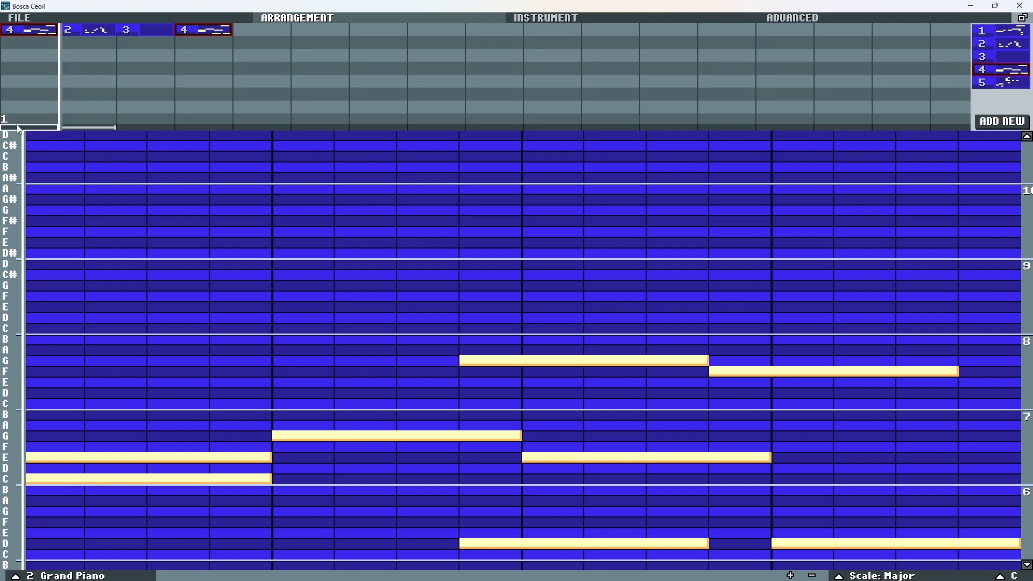
left_click_drag(21, 127, 198, 127)
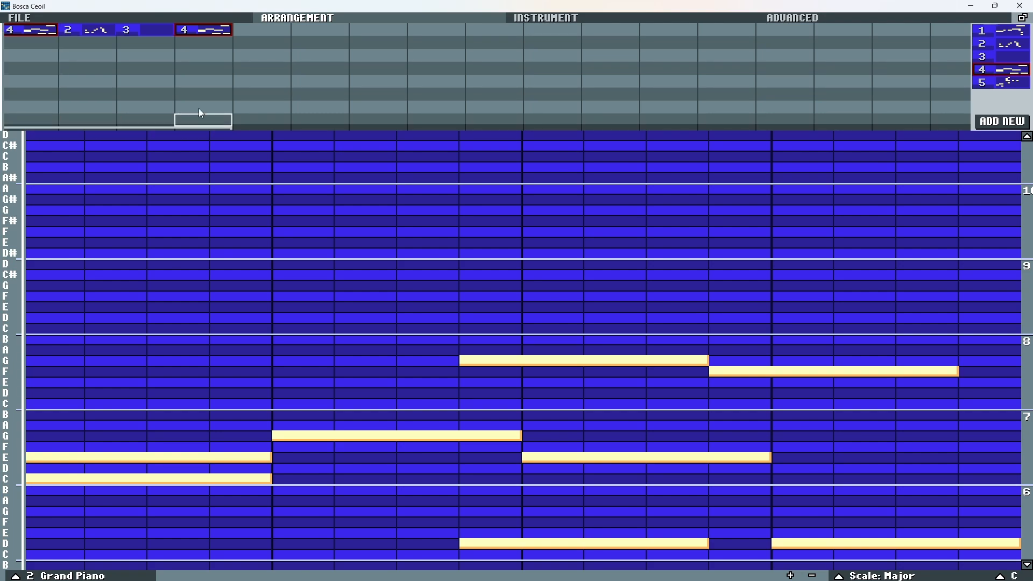
key("space")
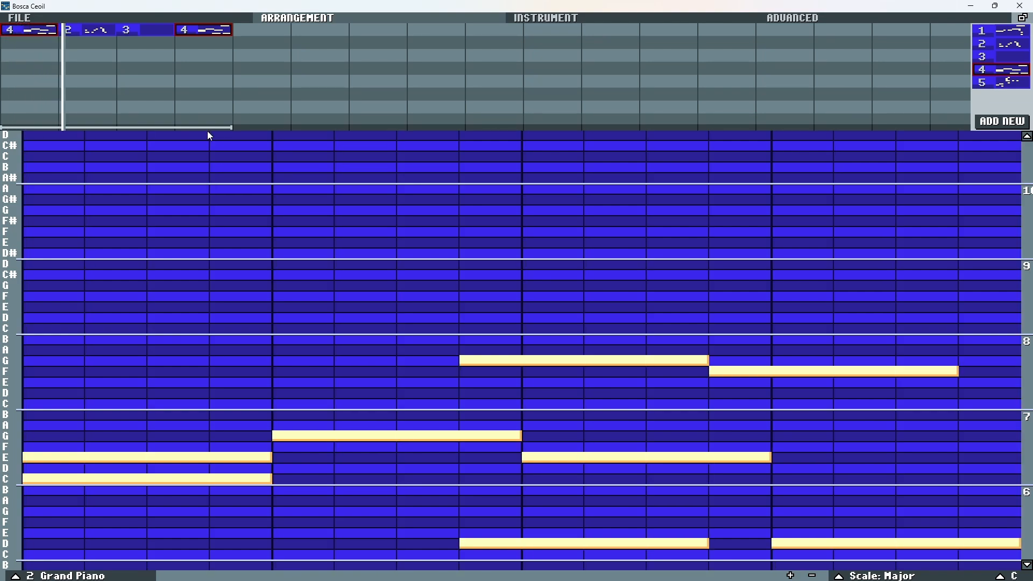
- Try looping bar 2 alone and bars 2 to 4, and set the playback loop to bar 1
left_click(80, 126)
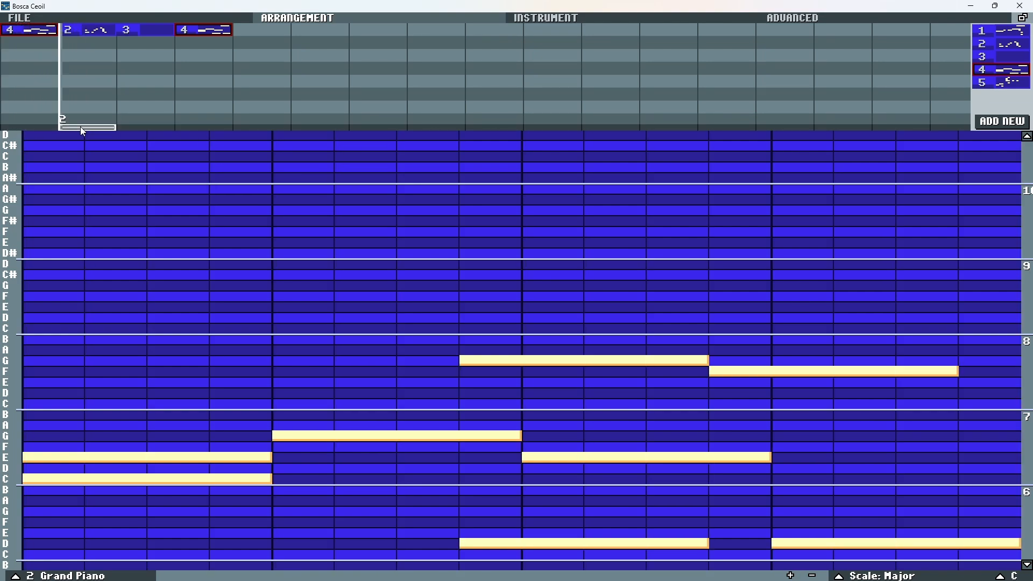
mouse_move(177, 129)
left_mouse_down()
mouse_move(202, 125)
mouse_move(37, 131)
mouse_move(105, 131)
left_mouse_up()
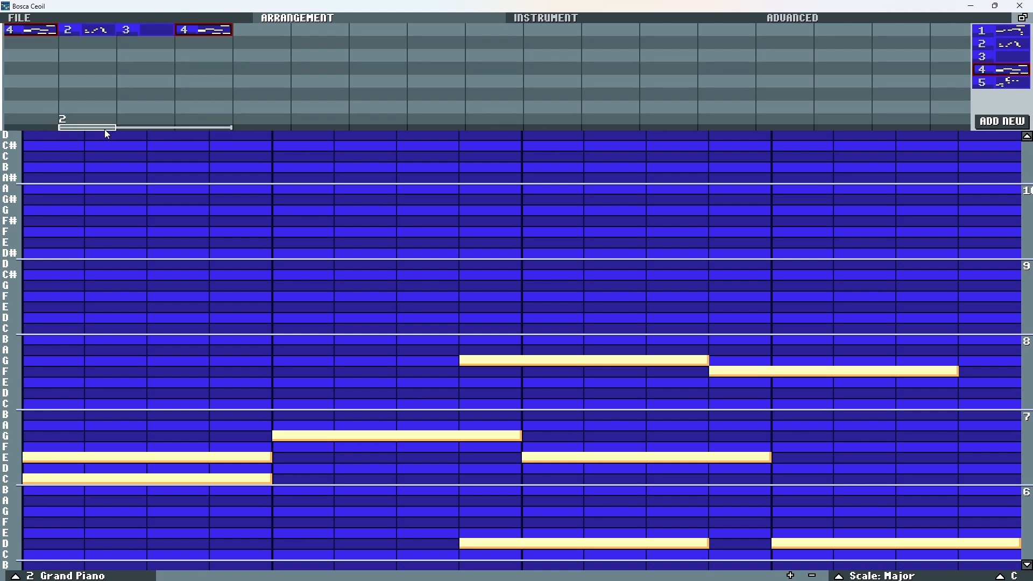
left_click(26, 124)
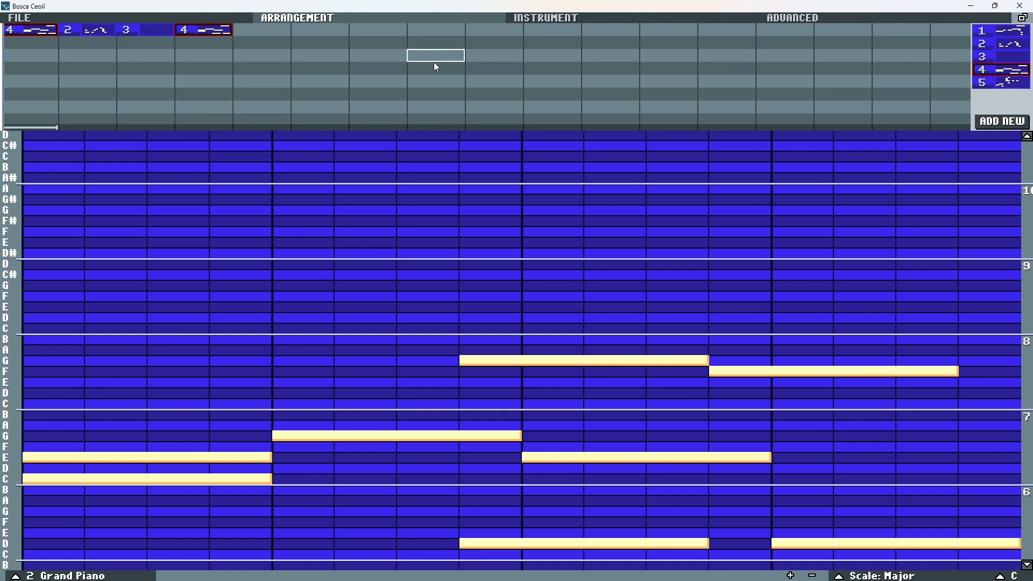